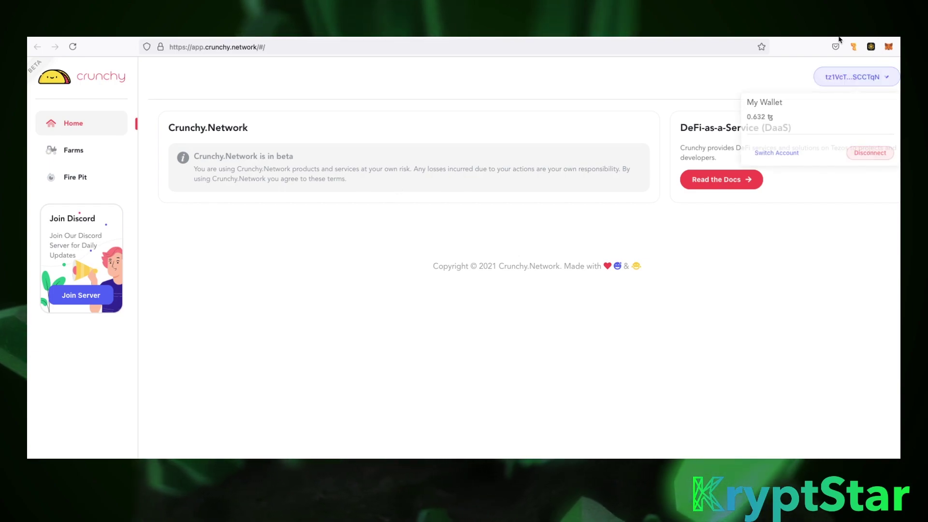
- Go to the Farms page, which lists XTZ/kUSD and XTZ/CRUNCH with about 3,401,473 tez total value locked
{"action": "mouse_move", "coordinate": [849, 87]}
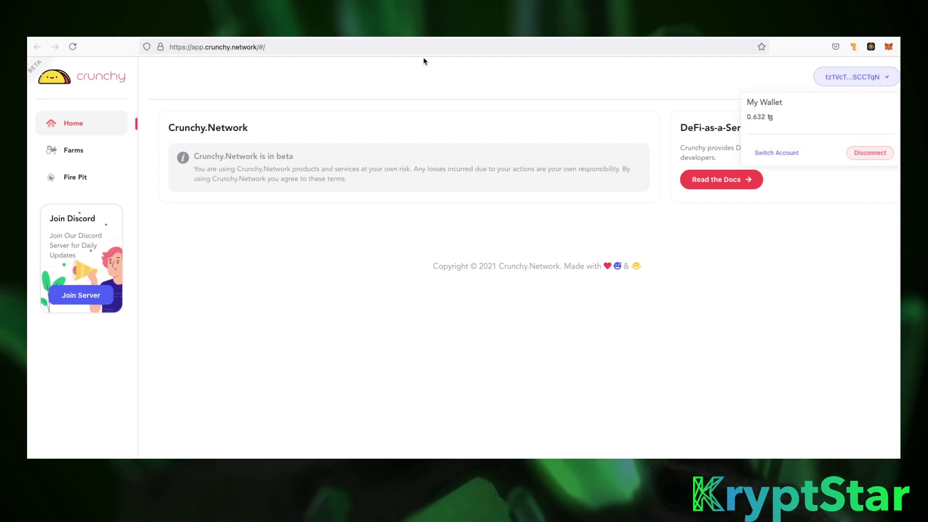
{"action": "left_click", "coordinate": [68, 150]}
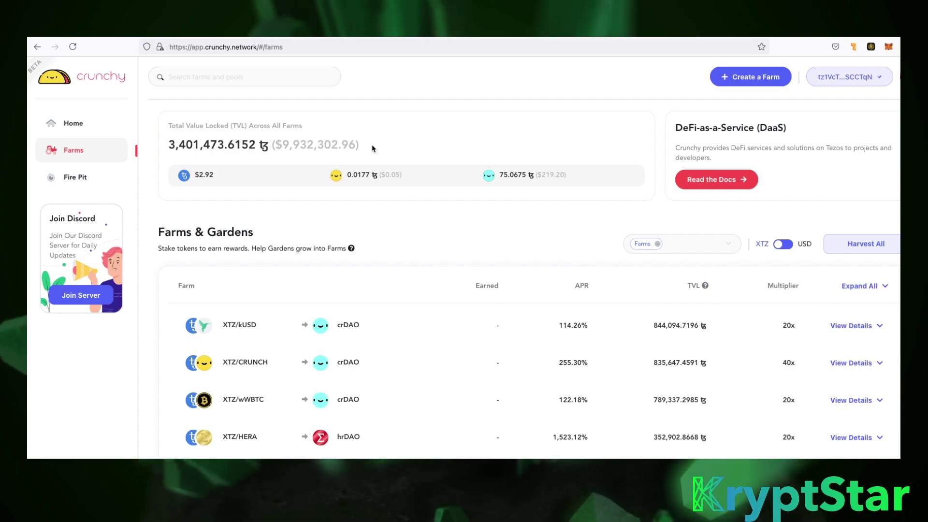
{"action": "left_click_drag", "start_coordinate": [172, 140], "coordinate": [373, 150]}
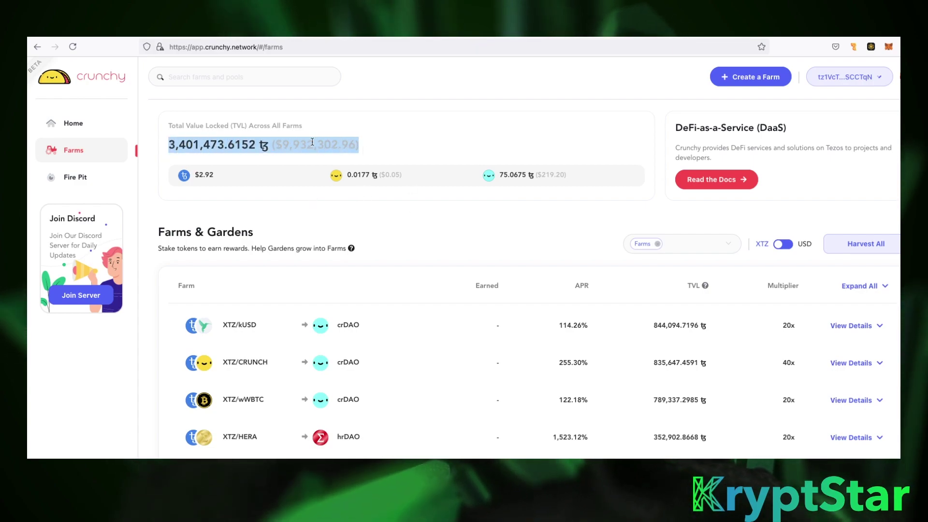
{"action": "left_click", "coordinate": [226, 141]}
{"action": "left_click_drag", "start_coordinate": [225, 144], "coordinate": [358, 145]}
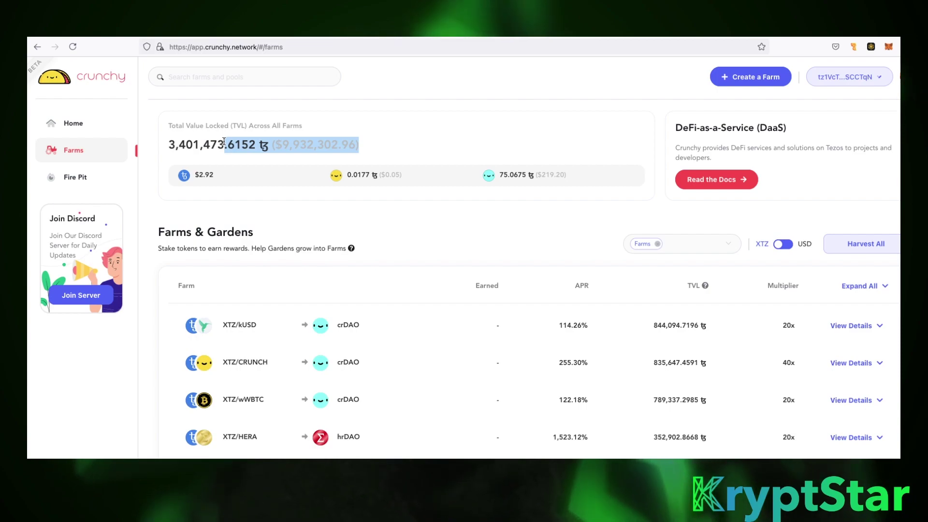
{"action": "left_click", "coordinate": [218, 180]}
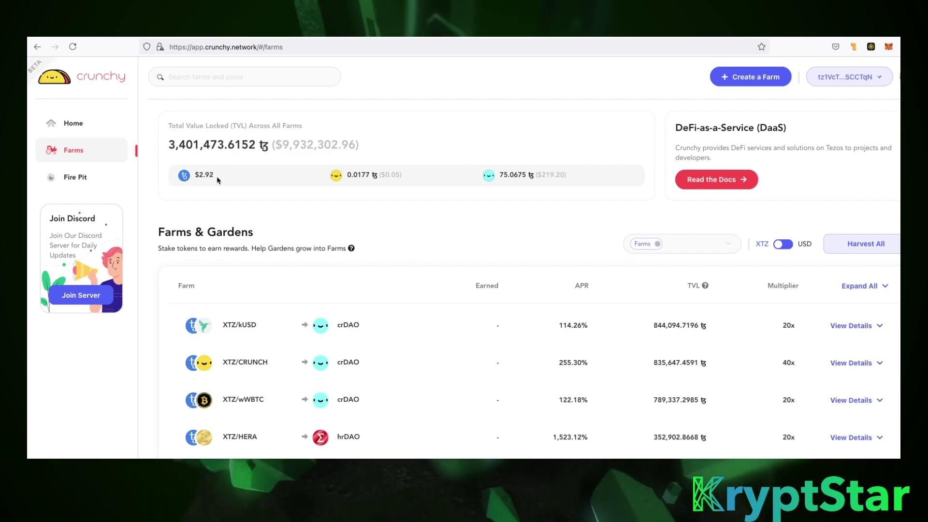
{"action": "double_click", "coordinate": [217, 180]}
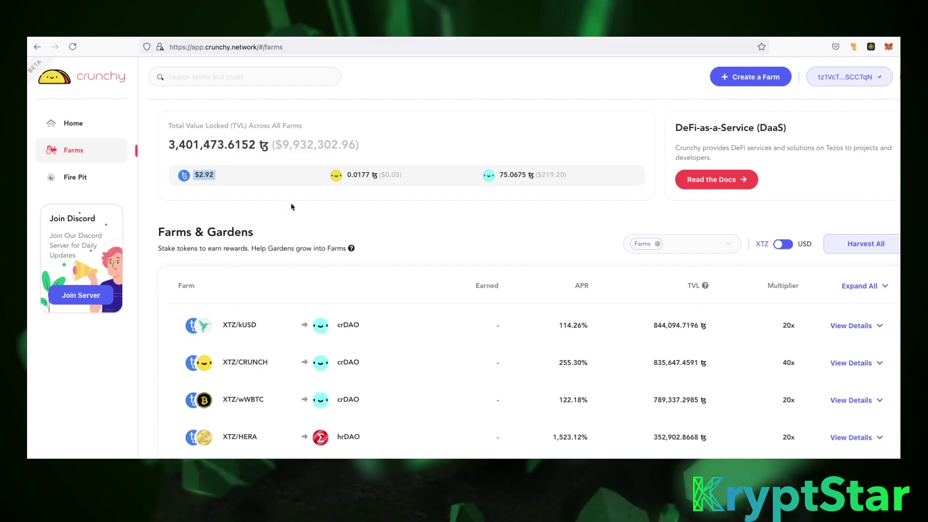
{"action": "left_click_drag", "start_coordinate": [329, 175], "coordinate": [402, 175]}
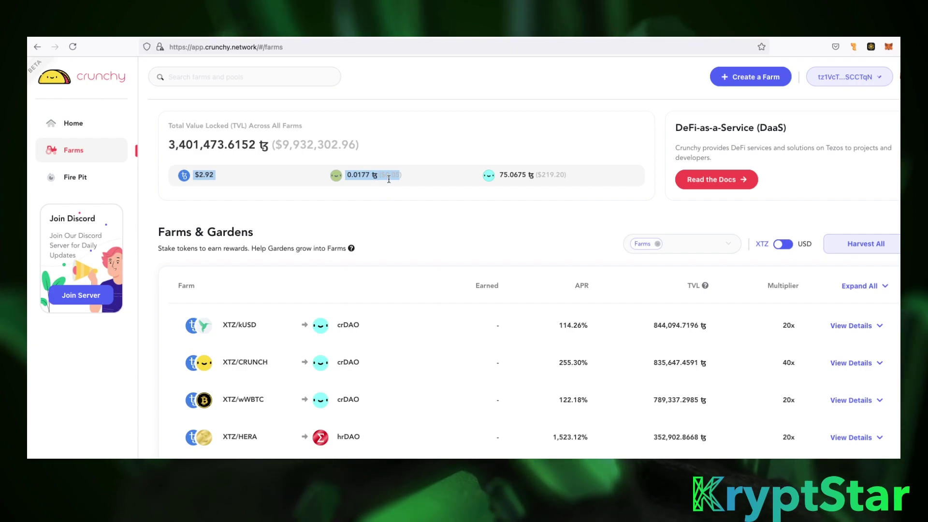
{"action": "left_click_drag", "start_coordinate": [567, 175], "coordinate": [498, 175]}
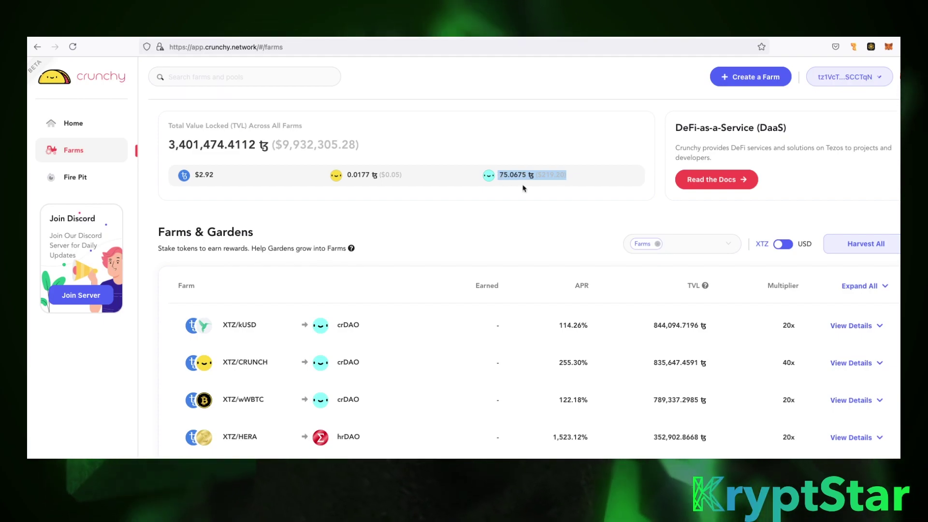
{"action": "scroll", "coordinate": [599, 182], "scroll_direction": "down", "scroll_amount": 2}
{"action": "scroll", "coordinate": [608, 181], "scroll_direction": "up", "scroll_amount": 1}
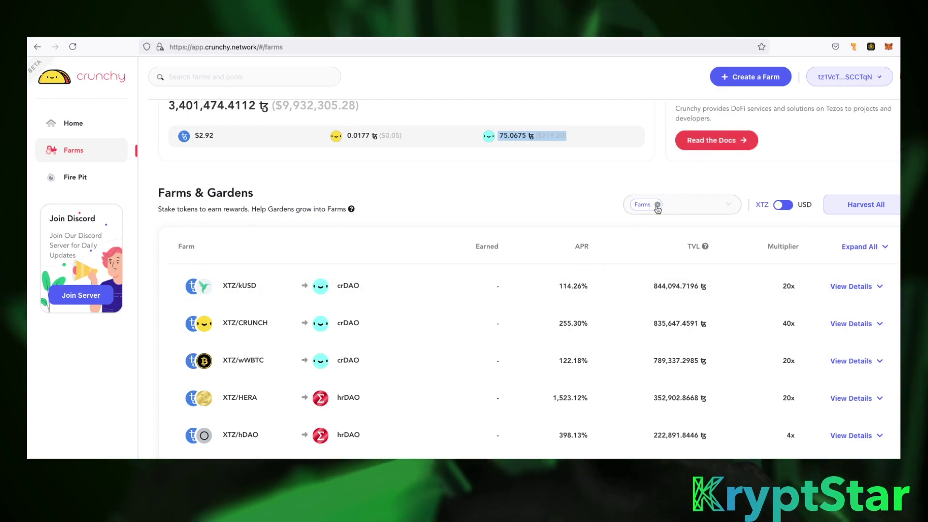
- Open the Farms filter dropdown and scroll through its Type, Status and Badges options
{"action": "left_click", "coordinate": [721, 205]}
{"action": "left_click", "coordinate": [723, 206]}
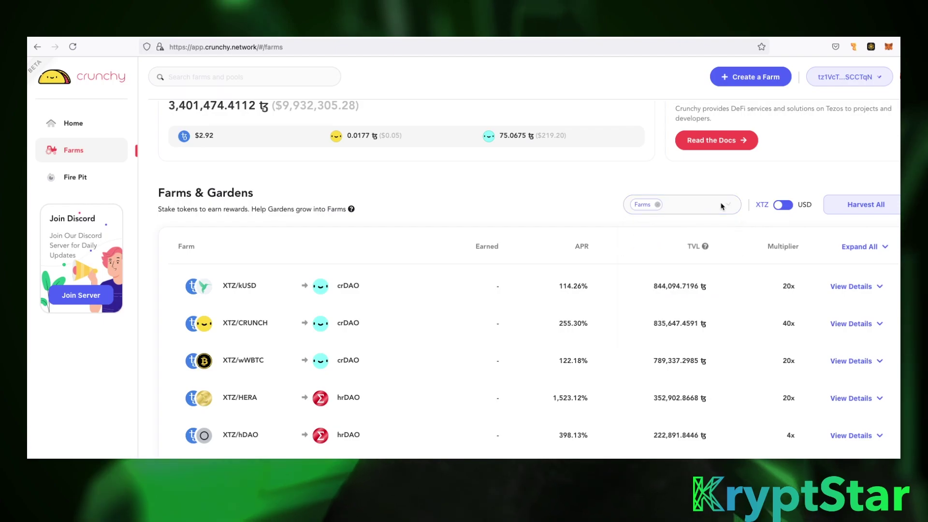
{"action": "left_click", "coordinate": [722, 207]}
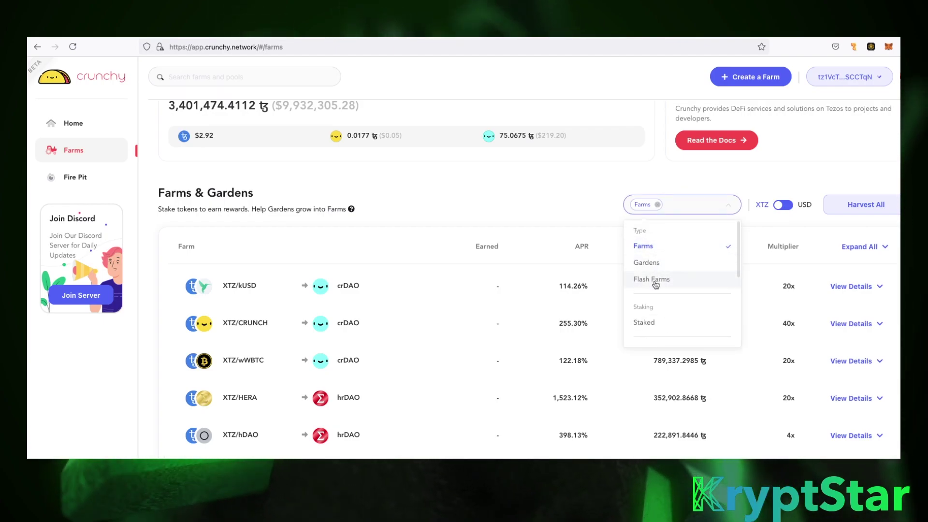
{"action": "scroll", "coordinate": [656, 287], "scroll_direction": "down", "scroll_amount": 1}
{"action": "scroll", "coordinate": [656, 290], "scroll_direction": "down", "scroll_amount": 5}
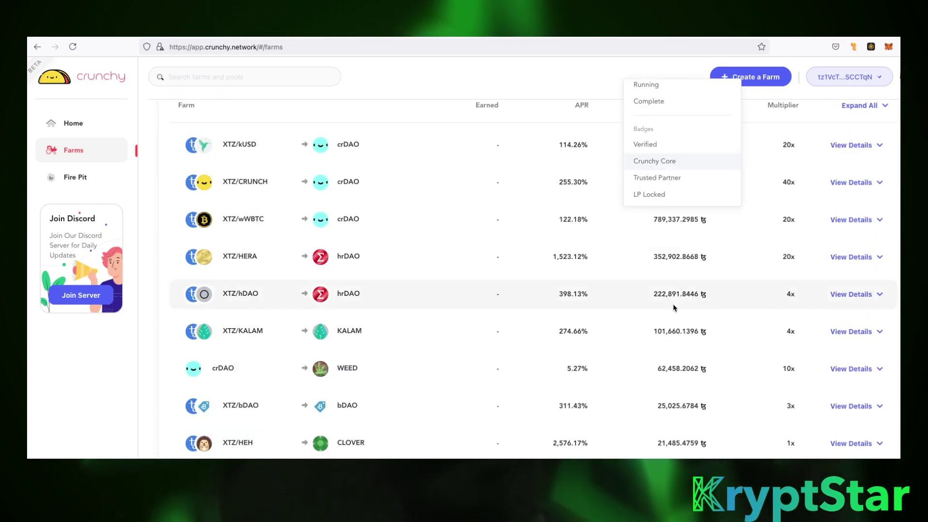
{"action": "scroll", "coordinate": [655, 250], "scroll_direction": "up", "scroll_amount": 5}
{"action": "scroll", "coordinate": [654, 250], "scroll_direction": "up", "scroll_amount": 5}
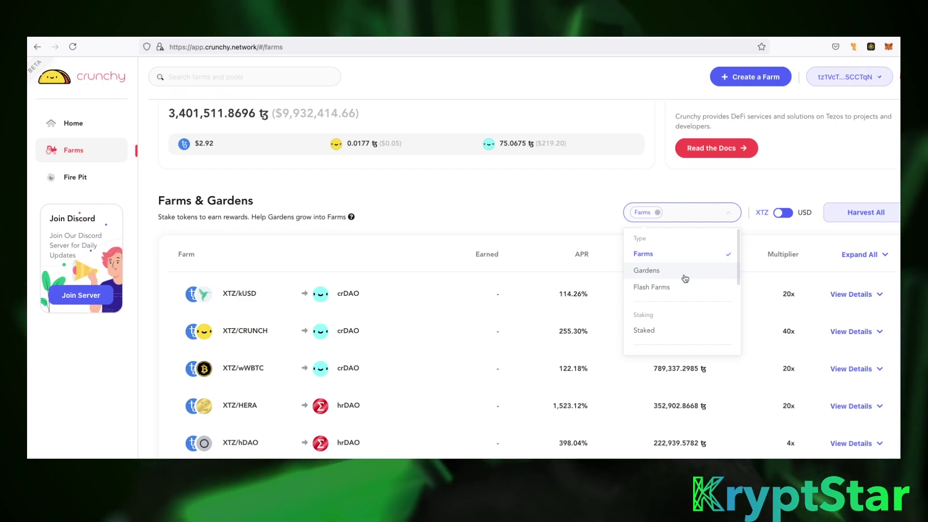
- Filter the table to Gardens only by ticking Gardens and unticking Farms
{"action": "left_click", "coordinate": [684, 278]}
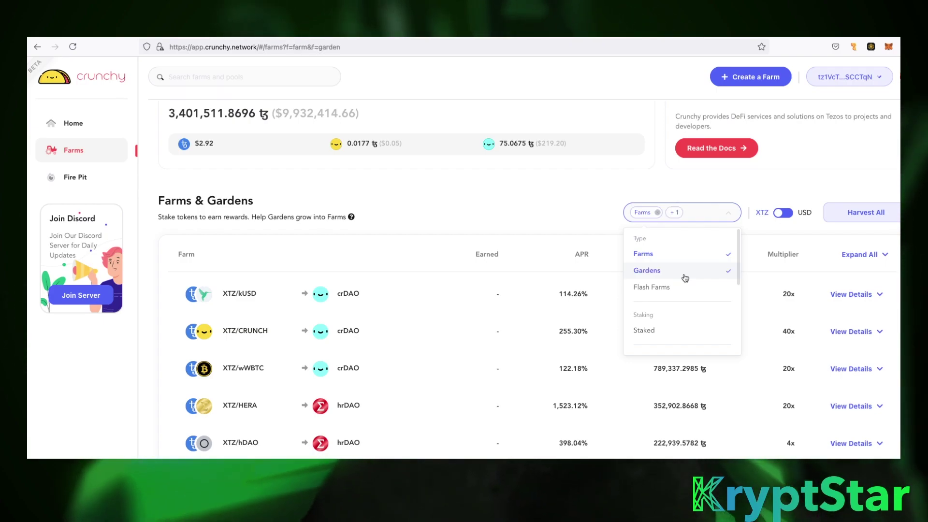
{"action": "left_click", "coordinate": [643, 254]}
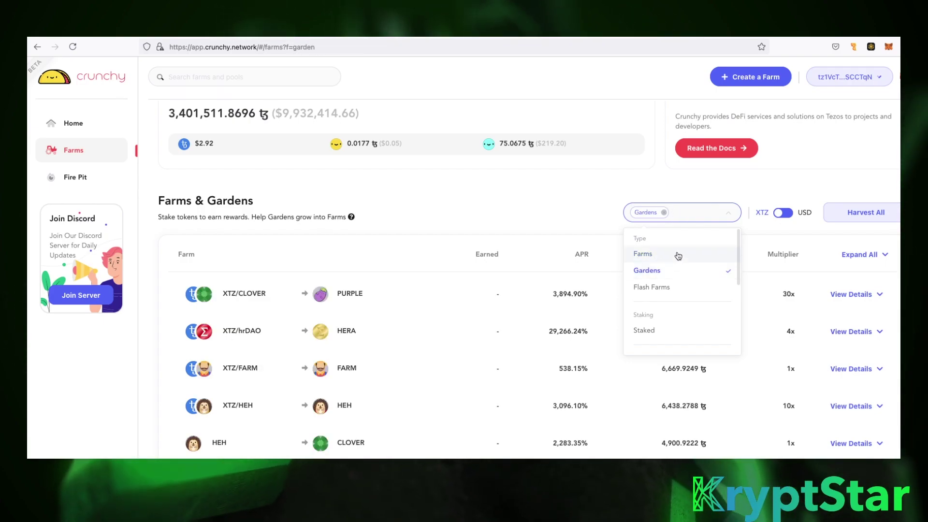
{"action": "left_click", "coordinate": [526, 201]}
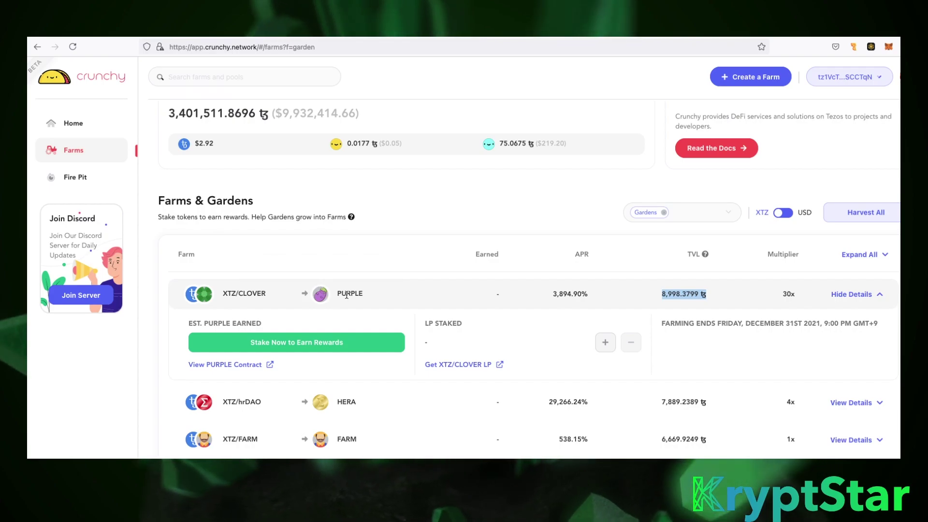
- Highlight the XTZ/CLOVER garden's 3,894.90% APR
{"action": "scroll", "coordinate": [787, 337], "scroll_direction": "down", "scroll_amount": 3}
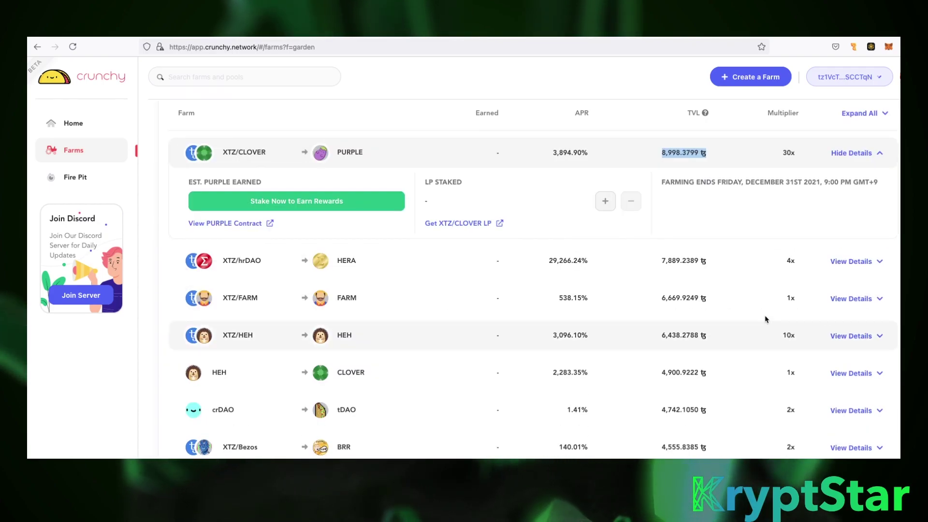
{"action": "scroll", "coordinate": [499, 375], "scroll_direction": "up", "scroll_amount": 4}
{"action": "scroll", "coordinate": [588, 375], "scroll_direction": "down", "scroll_amount": 4}
{"action": "scroll", "coordinate": [559, 331], "scroll_direction": "up", "scroll_amount": 3}
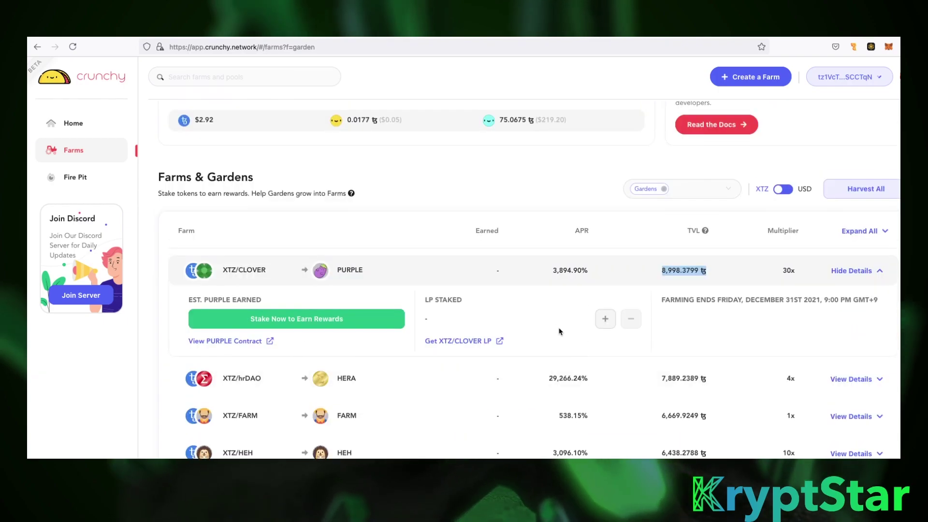
{"action": "left_click_drag", "start_coordinate": [591, 270], "coordinate": [482, 264]}
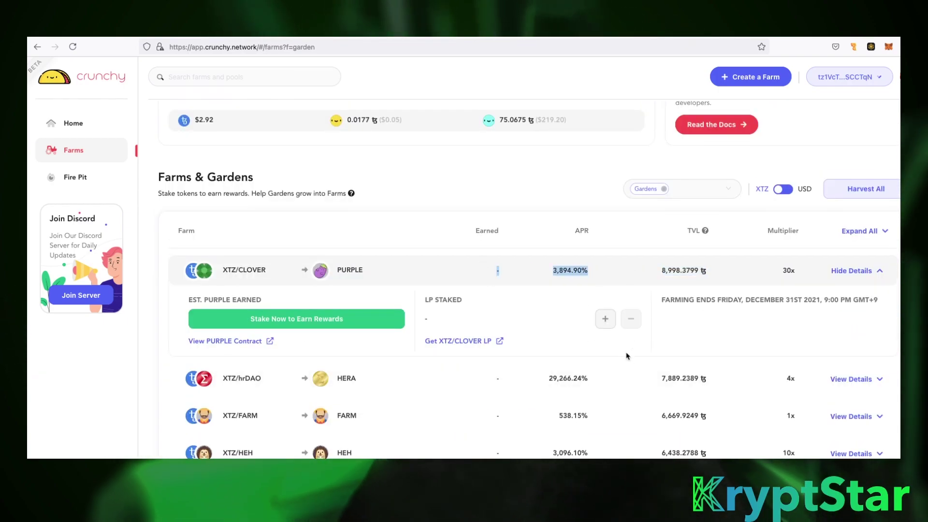
{"action": "scroll", "coordinate": [626, 356], "scroll_direction": "down", "scroll_amount": 4}
{"action": "scroll", "coordinate": [626, 356], "scroll_direction": "up", "scroll_amount": 1}
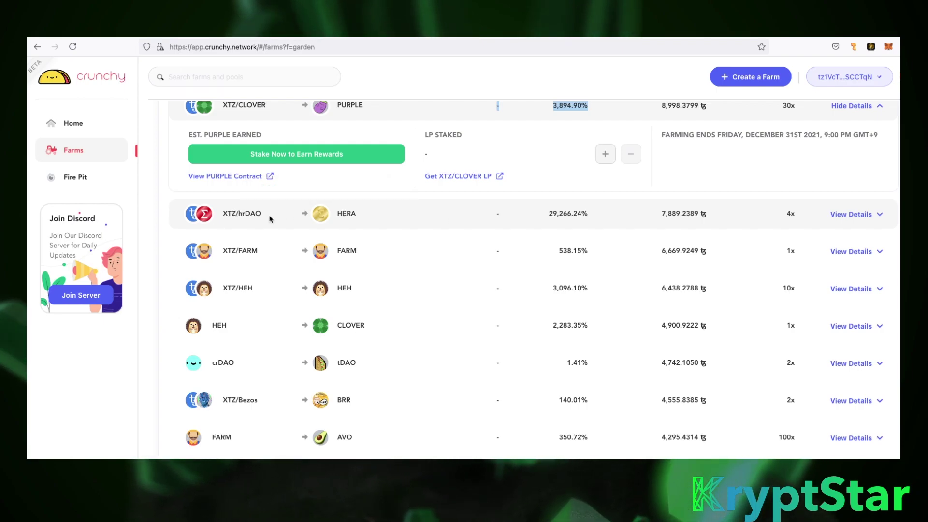
{"action": "scroll", "coordinate": [504, 221], "scroll_direction": "up", "scroll_amount": 1}
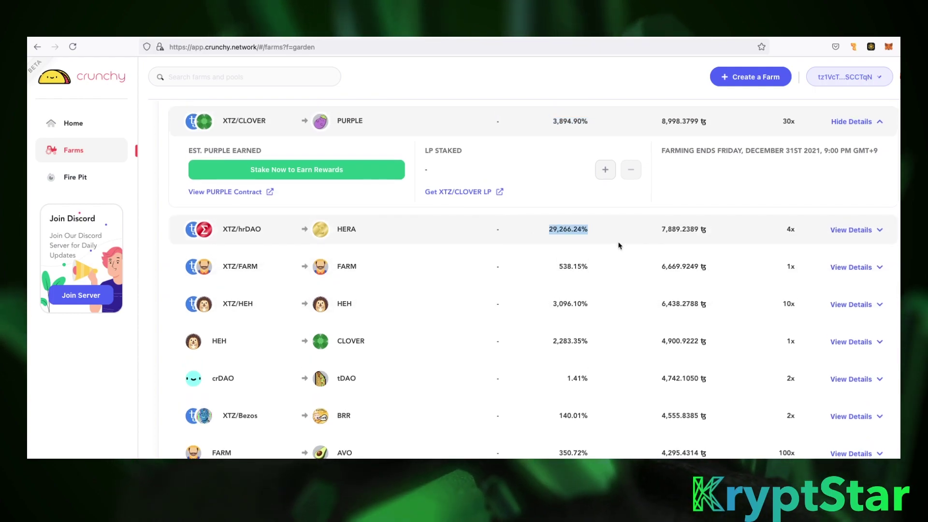
- Scroll further down the gardens and highlight the STAR to CRUNCH APR of 13,046.00%
{"action": "scroll", "coordinate": [586, 265], "scroll_direction": "down", "scroll_amount": 10}
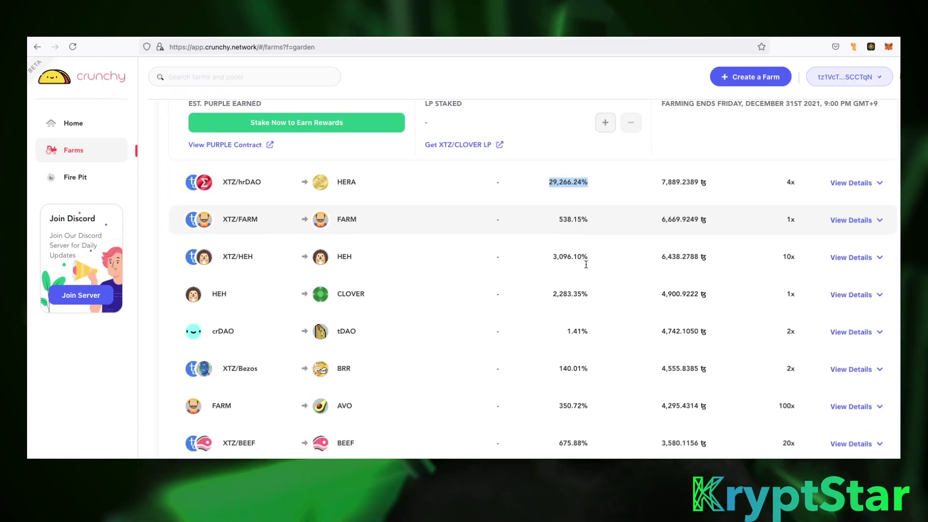
{"action": "scroll", "coordinate": [586, 265], "scroll_direction": "down", "scroll_amount": 20}
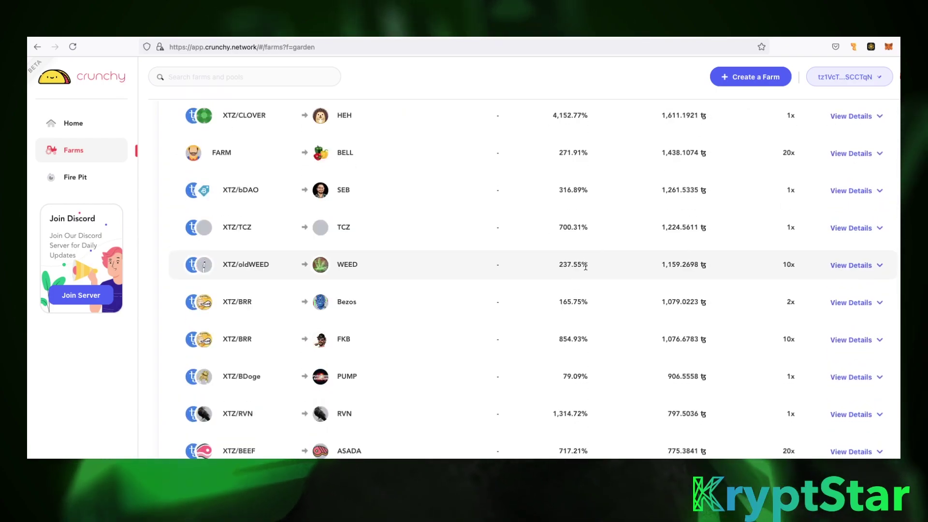
{"action": "scroll", "coordinate": [585, 269], "scroll_direction": "down", "scroll_amount": 10}
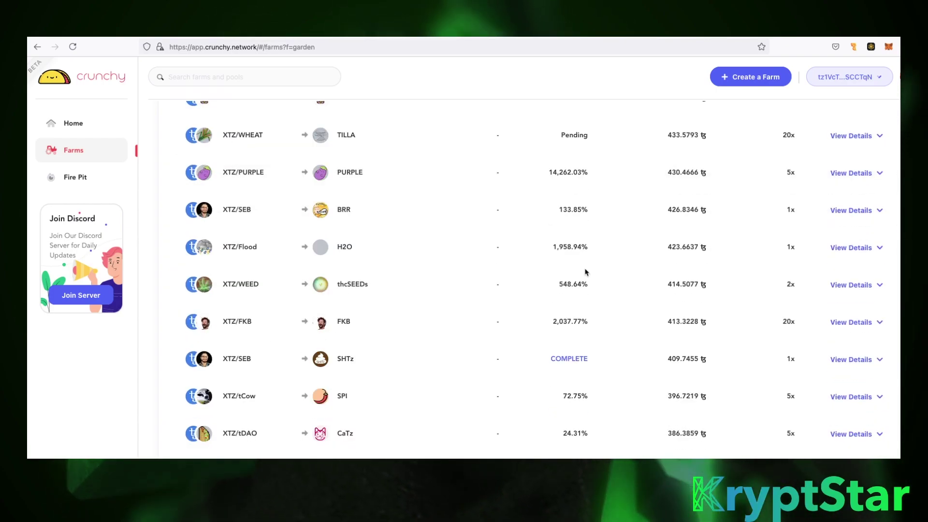
{"action": "scroll", "coordinate": [575, 323], "scroll_direction": "down", "scroll_amount": 7}
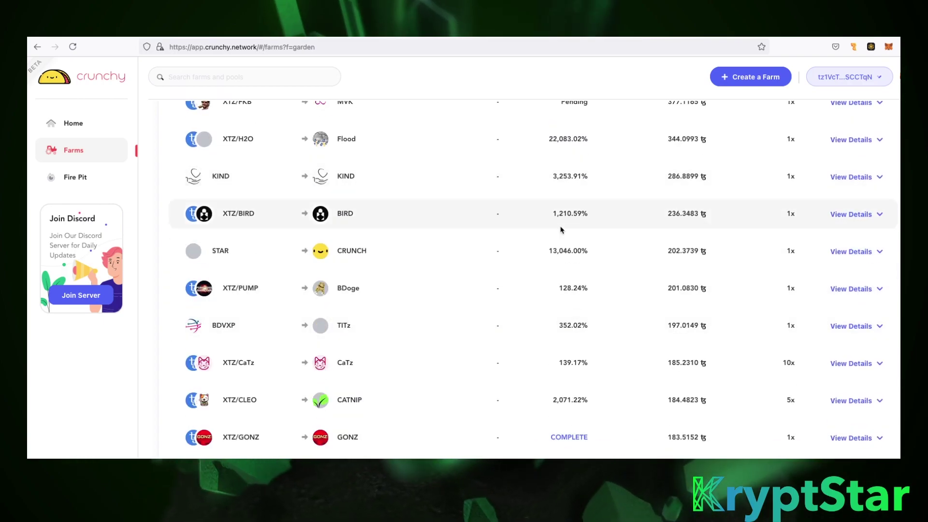
{"action": "left_click_drag", "start_coordinate": [588, 252], "coordinate": [549, 253]}
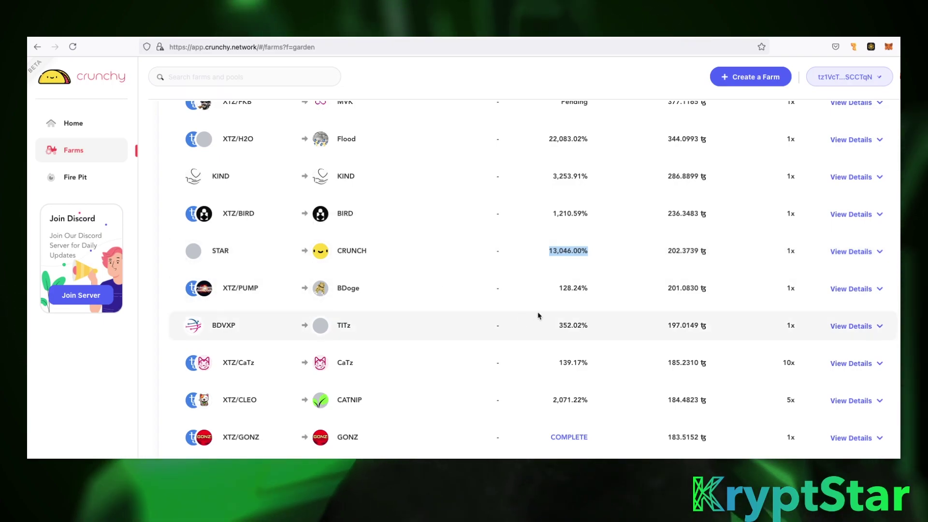
{"action": "scroll", "coordinate": [537, 316], "scroll_direction": "down", "scroll_amount": 10}
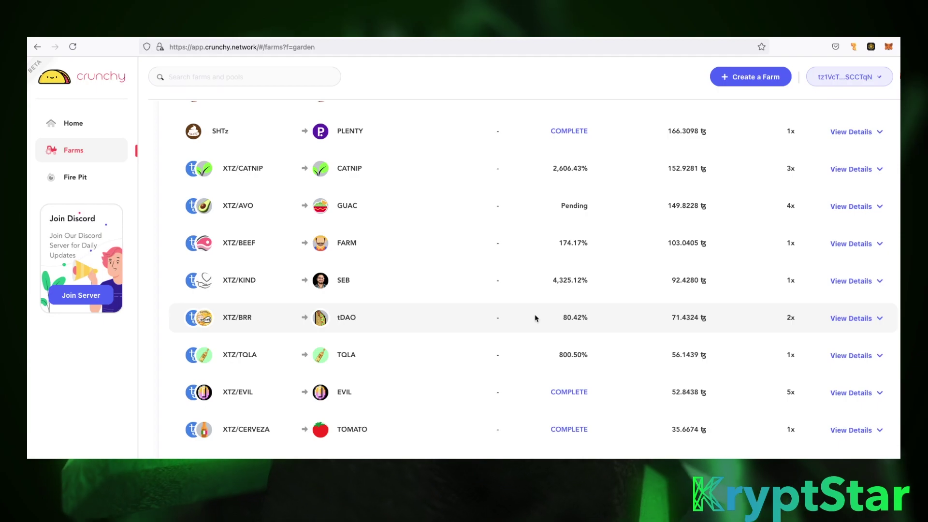
{"action": "scroll", "coordinate": [535, 318], "scroll_direction": "down", "scroll_amount": 5}
{"action": "scroll", "coordinate": [535, 314], "scroll_direction": "up", "scroll_amount": 20}
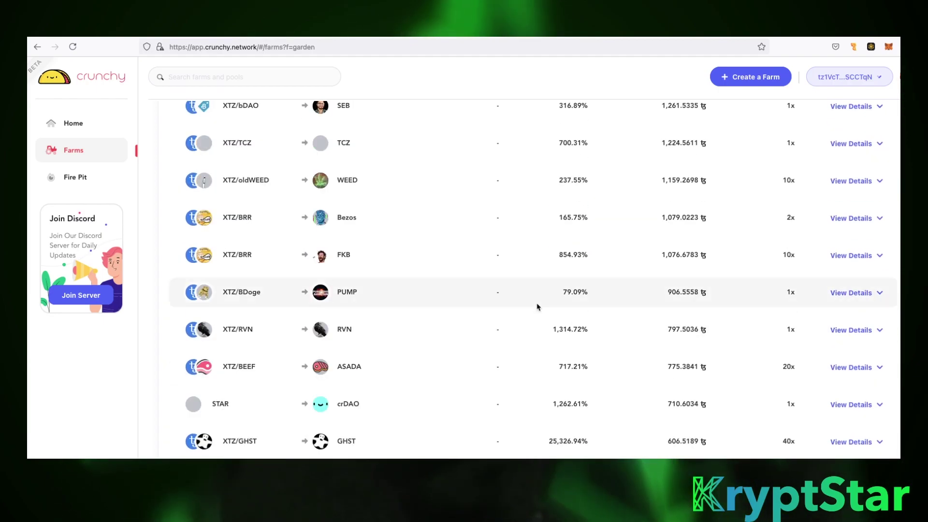
{"action": "scroll", "coordinate": [538, 307], "scroll_direction": "up", "scroll_amount": 8}
- Filter the table to Flash Farms and browse the results
{"action": "left_click", "coordinate": [715, 246]}
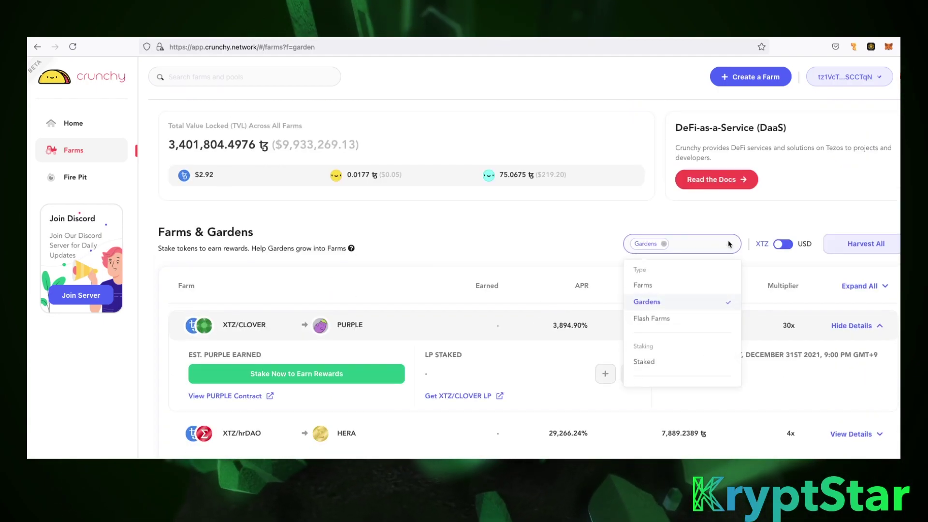
{"action": "left_click", "coordinate": [691, 244]}
{"action": "left_click", "coordinate": [691, 244]}
{"action": "left_click", "coordinate": [660, 319]}
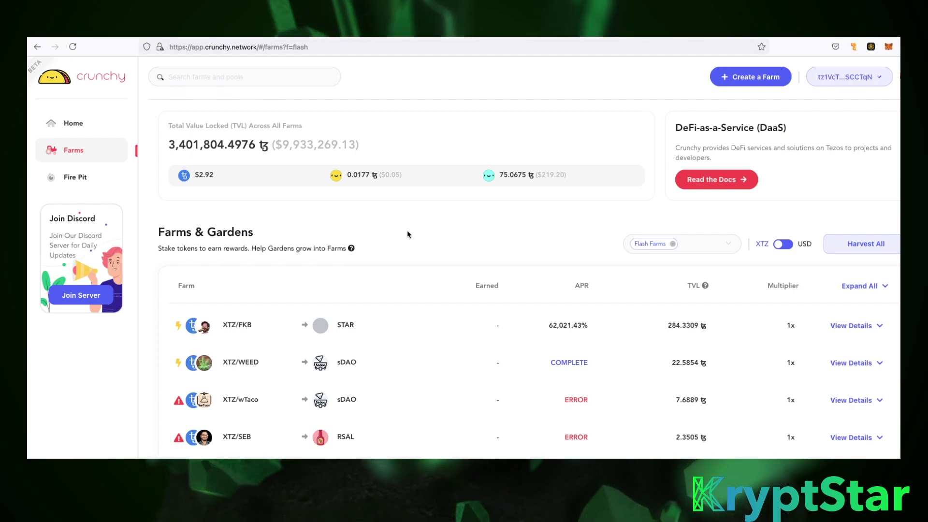
{"action": "scroll", "coordinate": [654, 314], "scroll_direction": "down", "scroll_amount": 5}
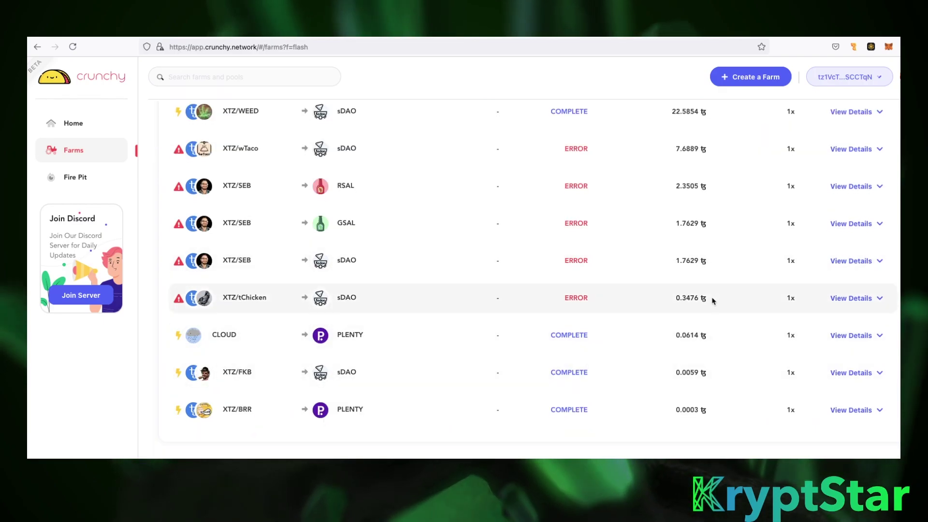
{"action": "scroll", "coordinate": [546, 310], "scroll_direction": "up", "scroll_amount": 1}
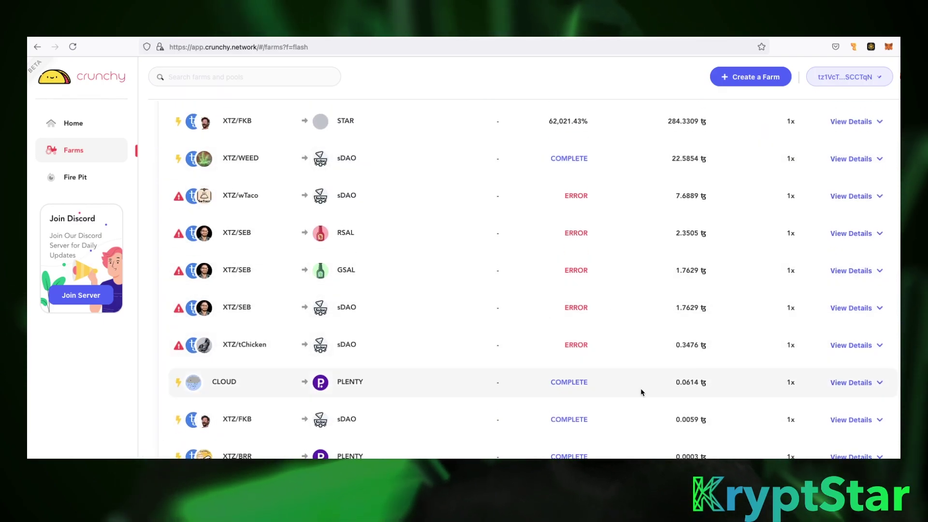
{"action": "scroll", "coordinate": [640, 390], "scroll_direction": "up", "scroll_amount": 4}
{"action": "scroll", "coordinate": [710, 292], "scroll_direction": "down", "scroll_amount": 3}
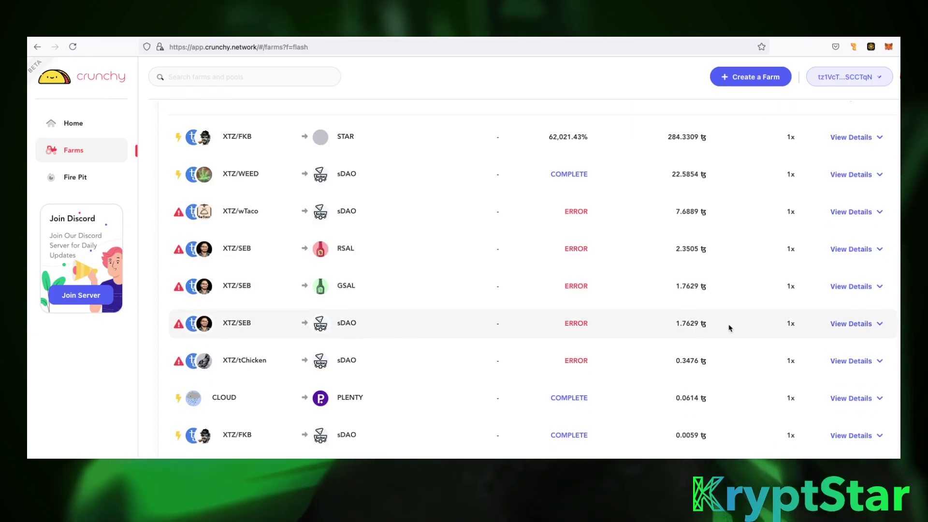
{"action": "scroll", "coordinate": [524, 166], "scroll_direction": "up", "scroll_amount": 3}
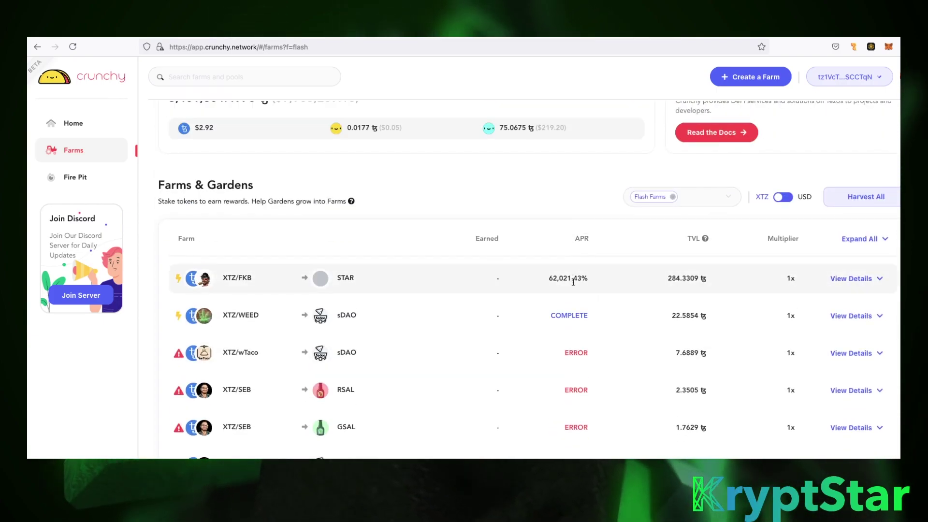
{"action": "scroll", "coordinate": [577, 287], "scroll_direction": "down", "scroll_amount": 3}
{"action": "scroll", "coordinate": [584, 331], "scroll_direction": "down", "scroll_amount": 3}
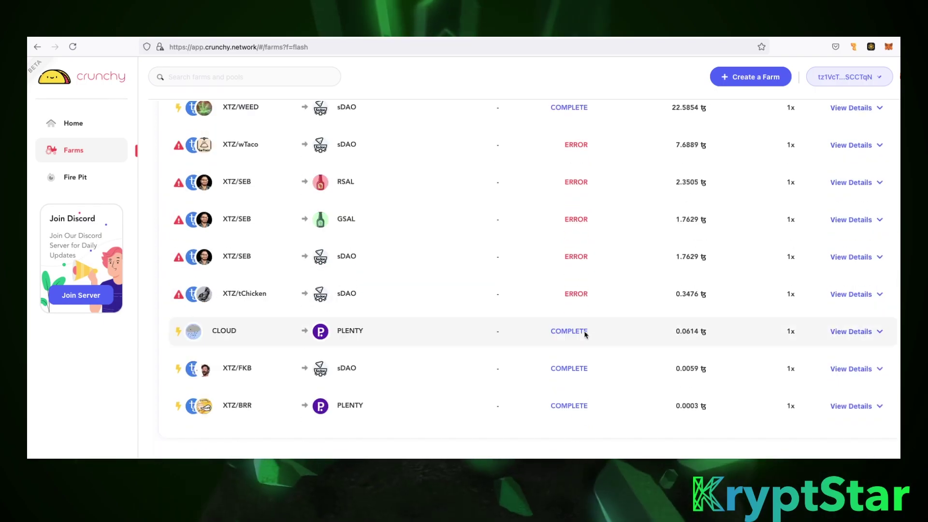
{"action": "scroll", "coordinate": [838, 404], "scroll_direction": "up", "scroll_amount": 5}
{"action": "scroll", "coordinate": [831, 390], "scroll_direction": "up", "scroll_amount": 2}
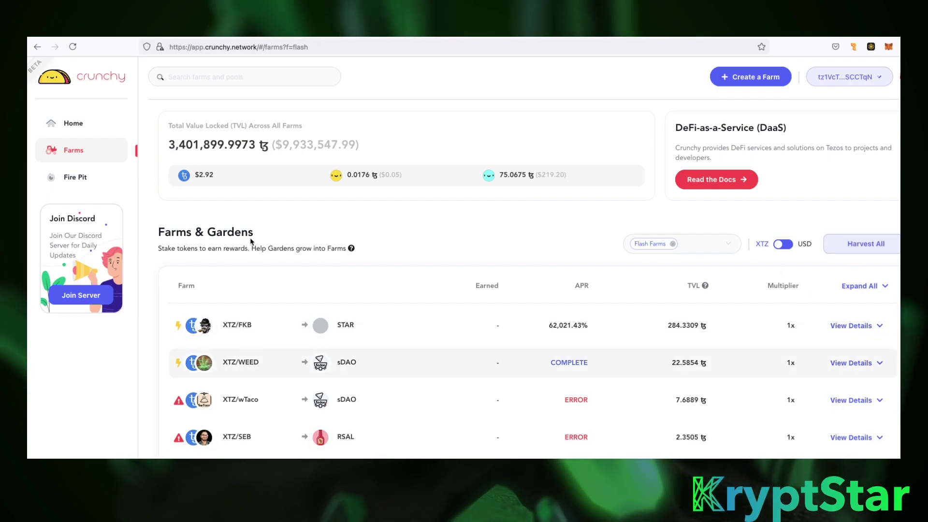
{"action": "mouse_move", "coordinate": [320, 324]}
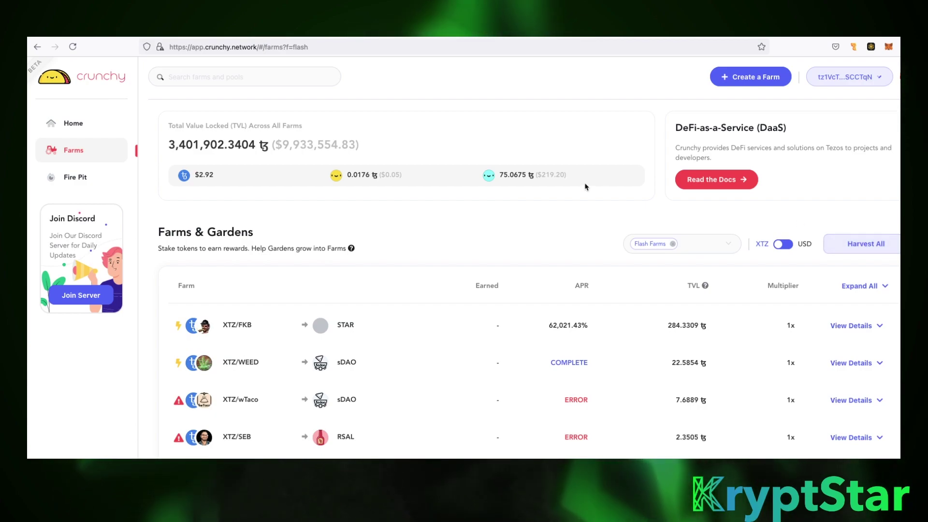
- Try the Staked filter, then list regular Farms and expand the XTZ/CRUNCH farm's details
{"action": "left_click", "coordinate": [725, 245]}
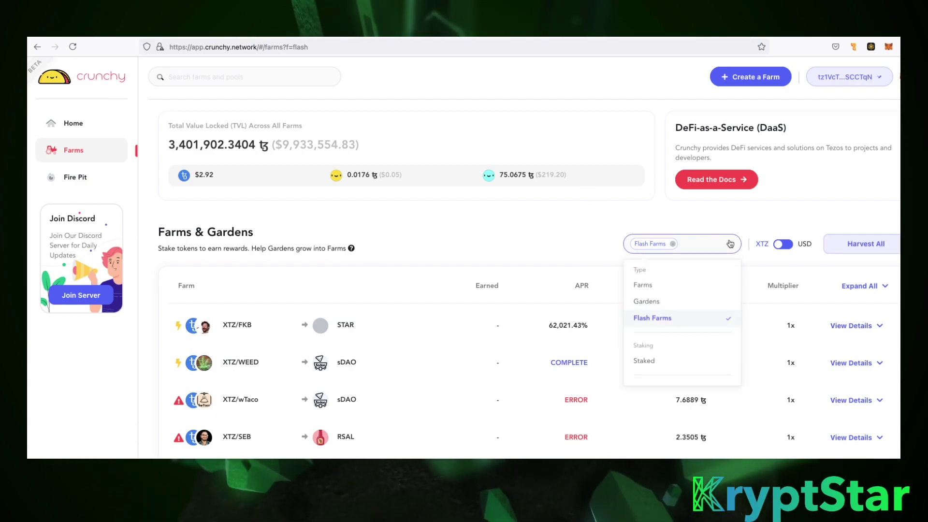
{"action": "left_click", "coordinate": [666, 363]}
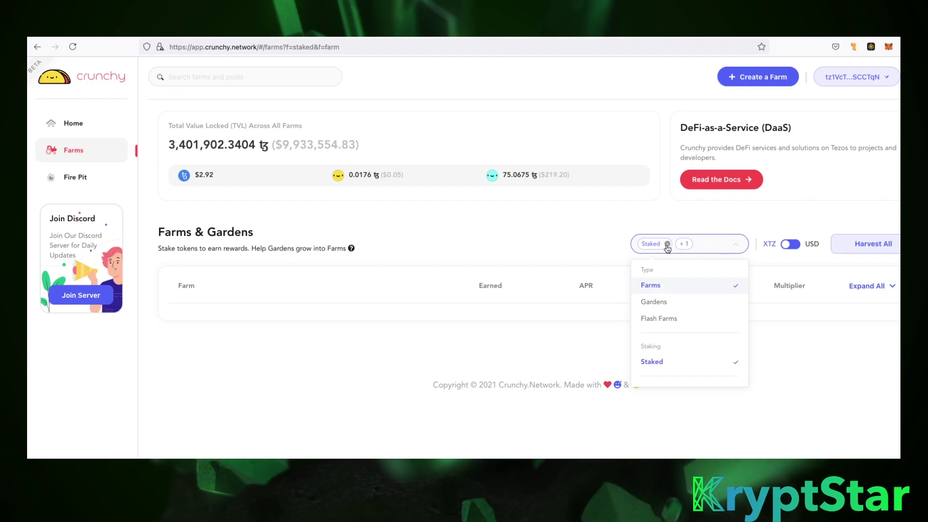
{"action": "left_click", "coordinate": [667, 244]}
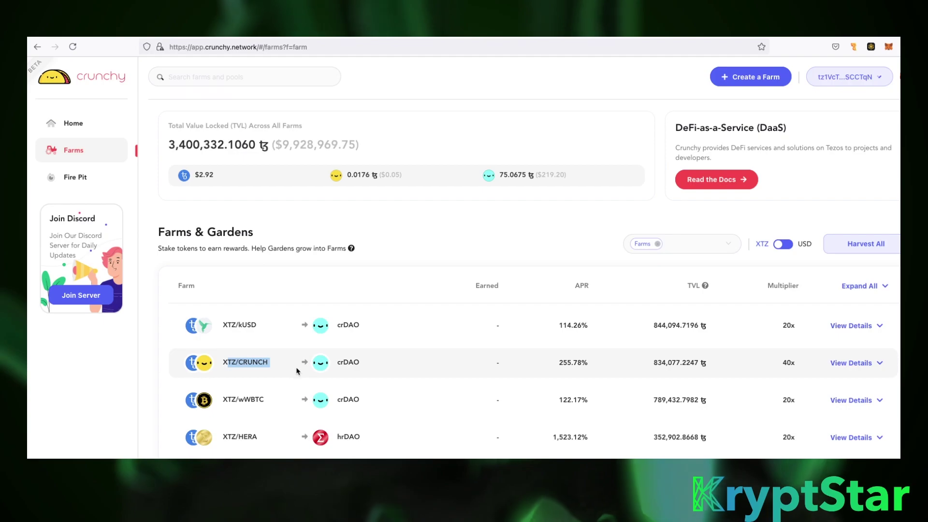
{"action": "left_click", "coordinate": [850, 363]}
{"action": "scroll", "coordinate": [580, 314], "scroll_direction": "down", "scroll_amount": 3}
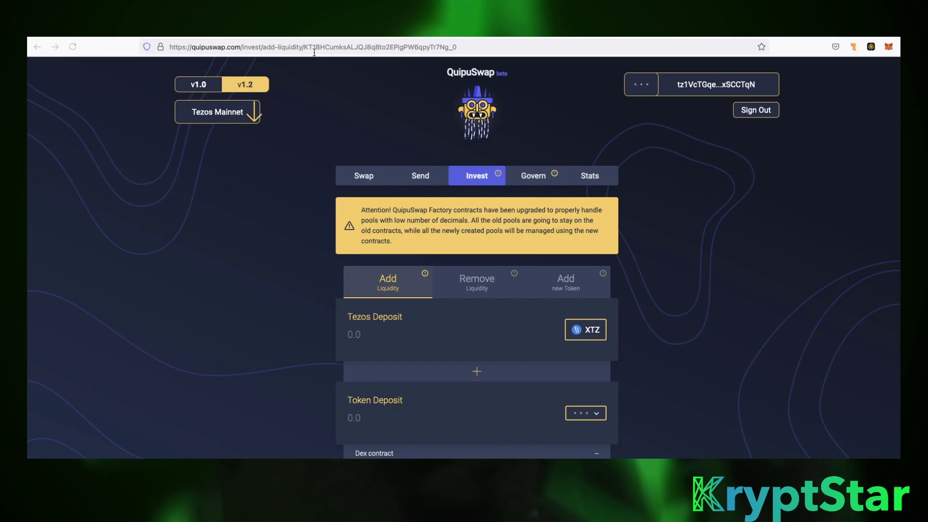
- In QuipuSwap, choose CRUNCH as the second deposit token and enter 1000, paired with 17.640041 XTZ
{"action": "left_click_drag", "start_coordinate": [322, 45], "coordinate": [495, 43]}
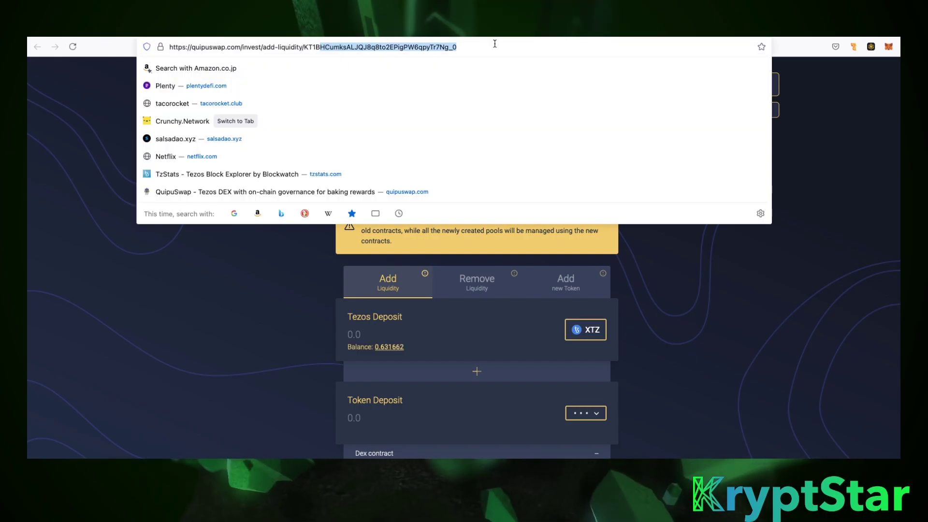
{"action": "left_click", "coordinate": [279, 244]}
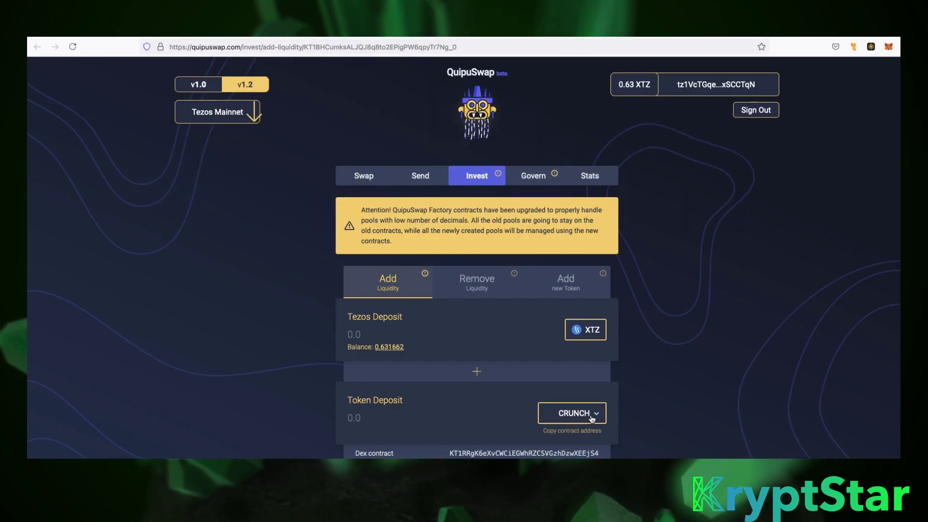
{"action": "left_click", "coordinate": [586, 418]}
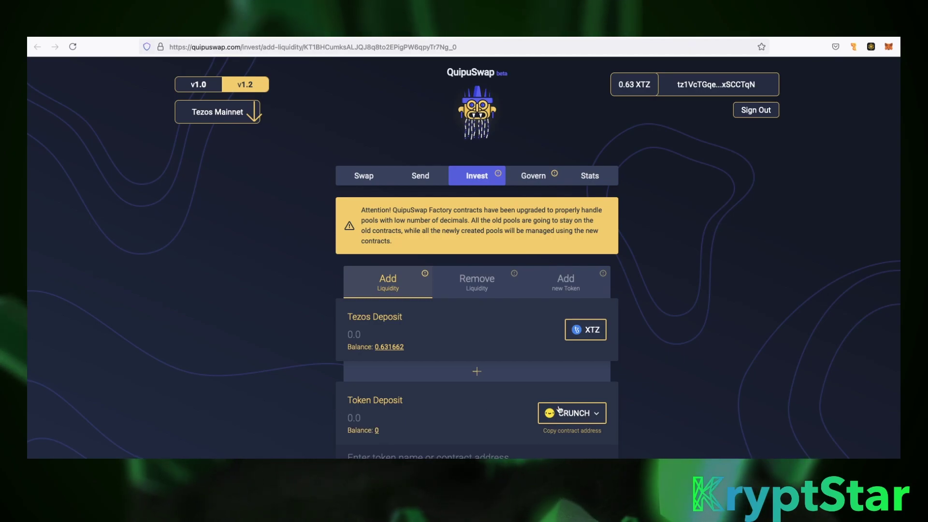
{"action": "scroll", "coordinate": [425, 424], "scroll_direction": "down", "scroll_amount": 3}
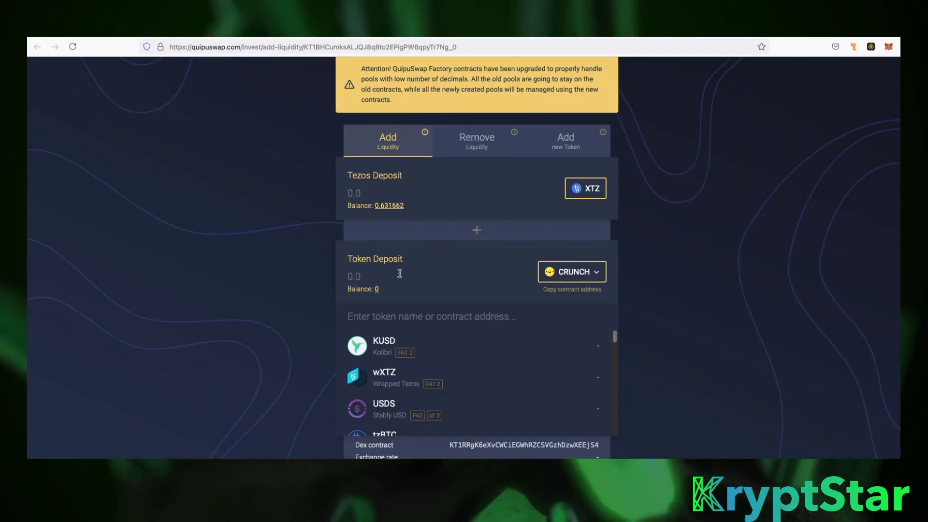
{"action": "type", "text": "1000"}
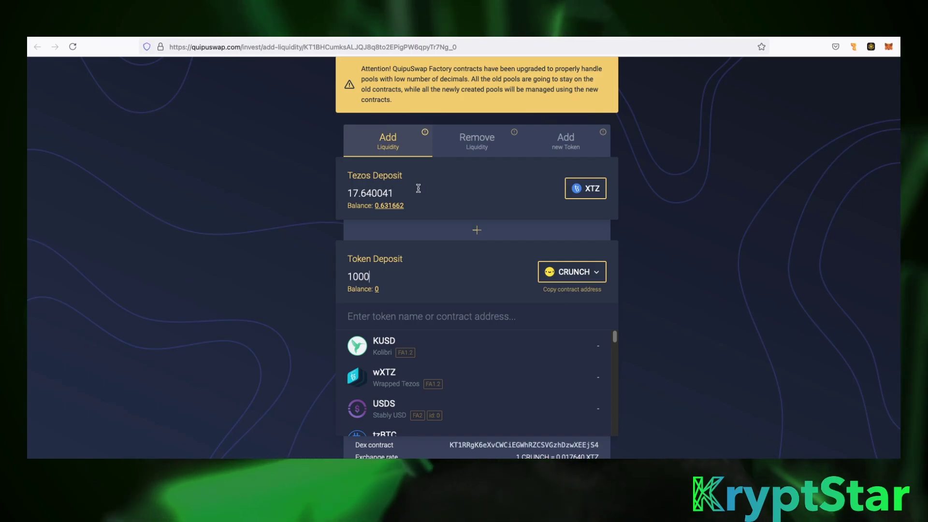
{"action": "scroll", "coordinate": [419, 187], "scroll_direction": "up", "scroll_amount": 3}
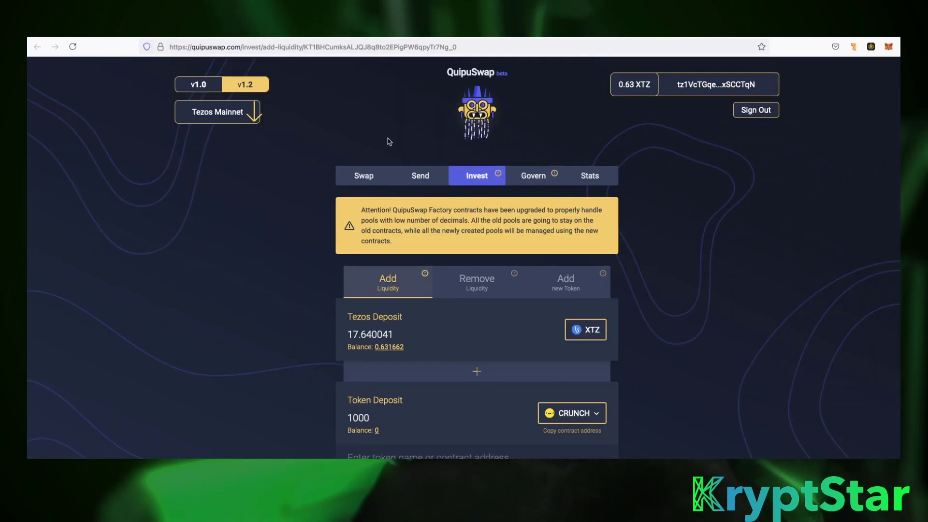
{"action": "scroll", "coordinate": [444, 375], "scroll_direction": "down", "scroll_amount": 4}
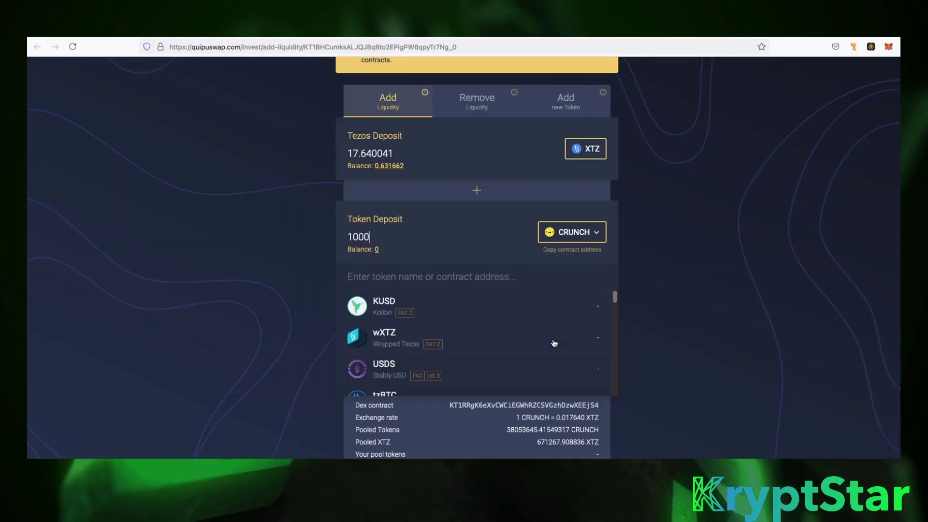
{"action": "scroll", "coordinate": [553, 343], "scroll_direction": "up", "scroll_amount": 2}
{"action": "scroll", "coordinate": [551, 401], "scroll_direction": "down", "scroll_amount": 3}
{"action": "scroll", "coordinate": [548, 414], "scroll_direction": "down", "scroll_amount": 4}
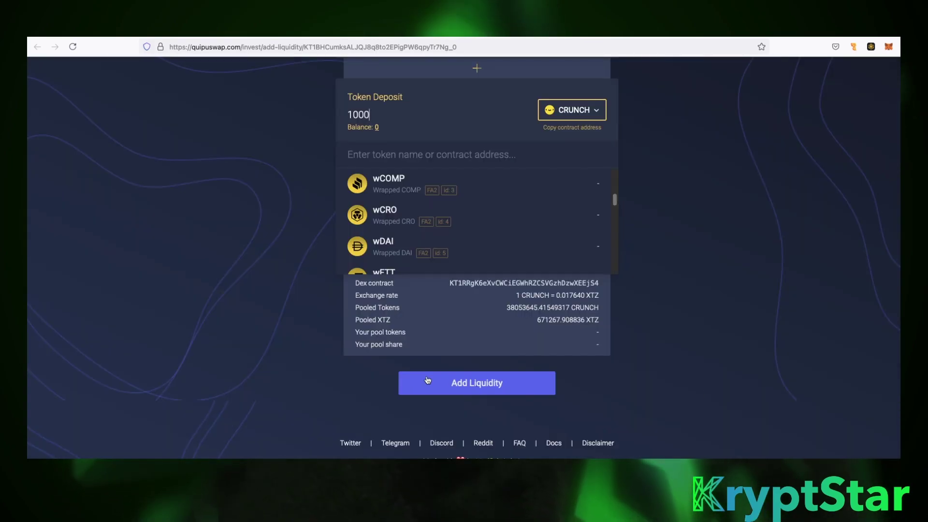
{"action": "scroll", "coordinate": [605, 316], "scroll_direction": "up", "scroll_amount": 5}
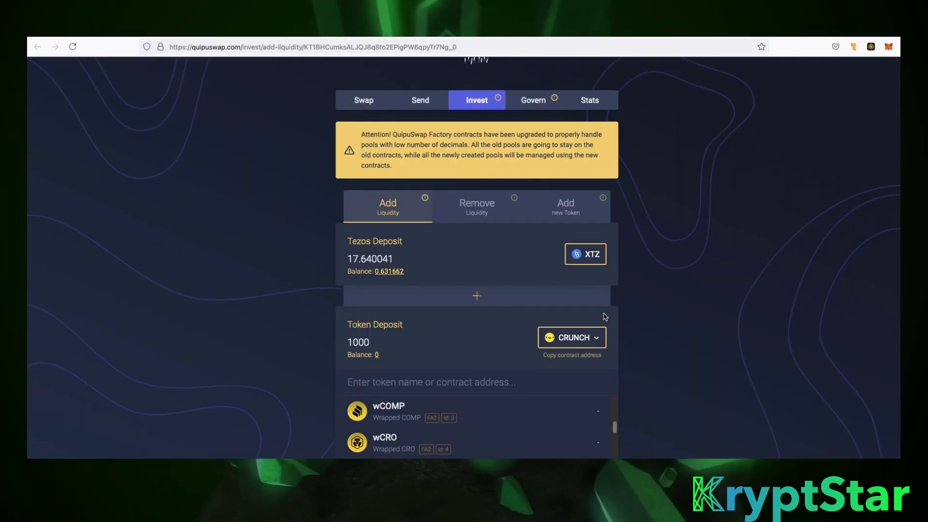
- Check the balance in the Temple wallet popup, then close it
{"action": "left_click", "coordinate": [860, 46]}
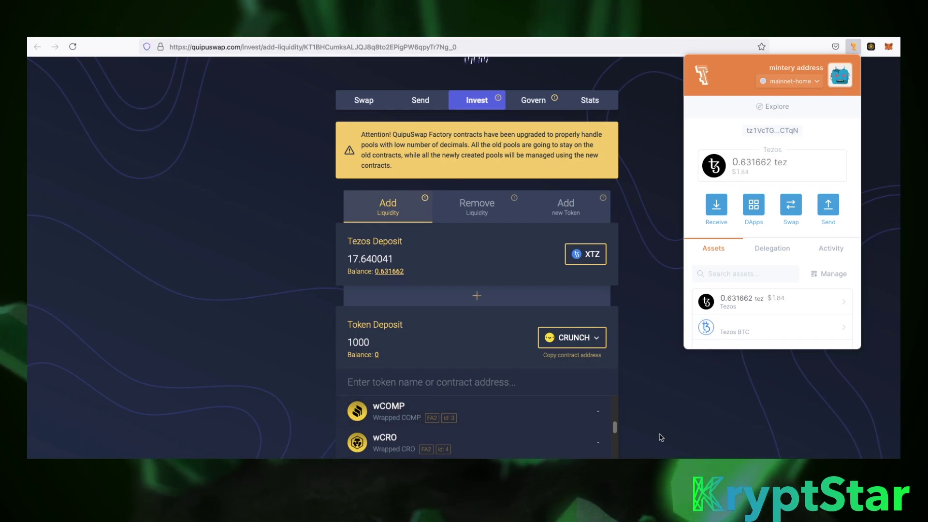
{"action": "left_click", "coordinate": [633, 416]}
{"action": "scroll", "coordinate": [661, 321], "scroll_direction": "down", "scroll_amount": 5}
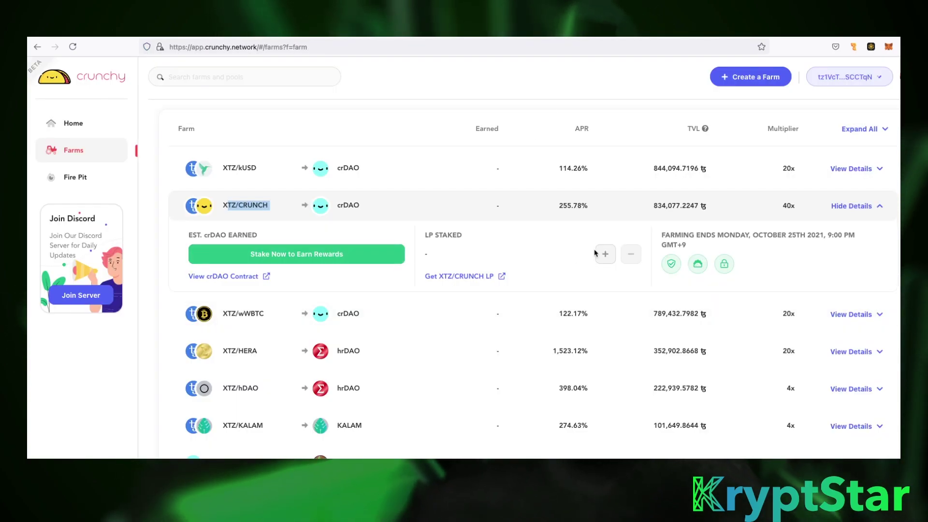
- Open the XTZ/CRUNCH Stake Tokens form and set the stake amount to 15.94 LP
{"action": "left_click", "coordinate": [602, 258]}
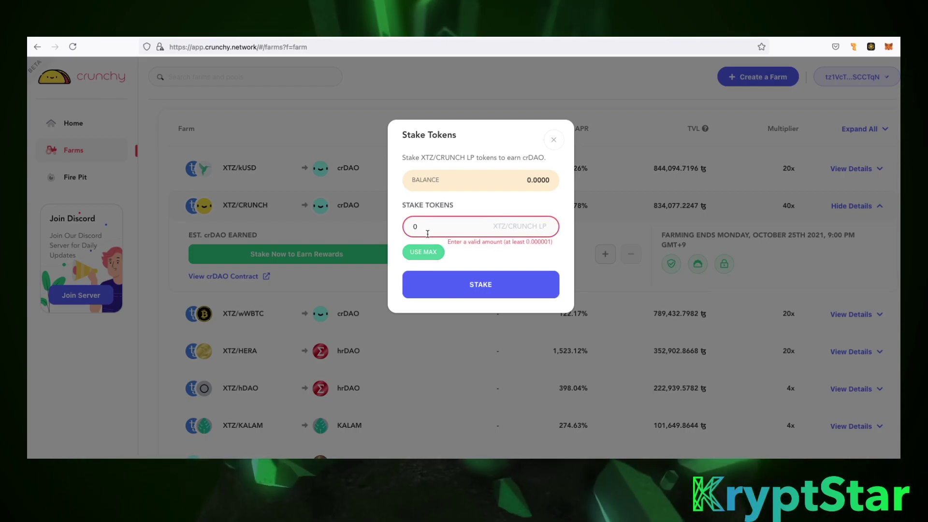
{"action": "key", "text": "Escape"}
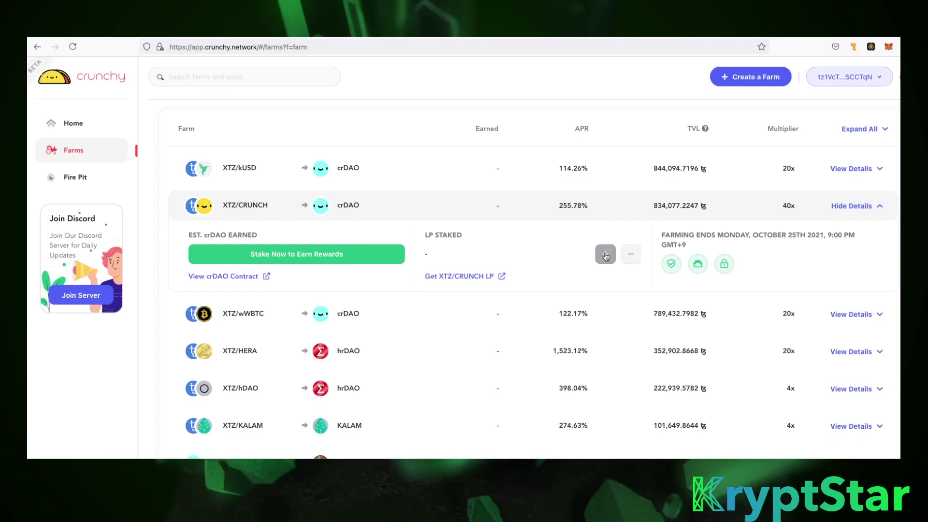
{"action": "left_click", "coordinate": [606, 255]}
{"action": "left_click", "coordinate": [414, 225]}
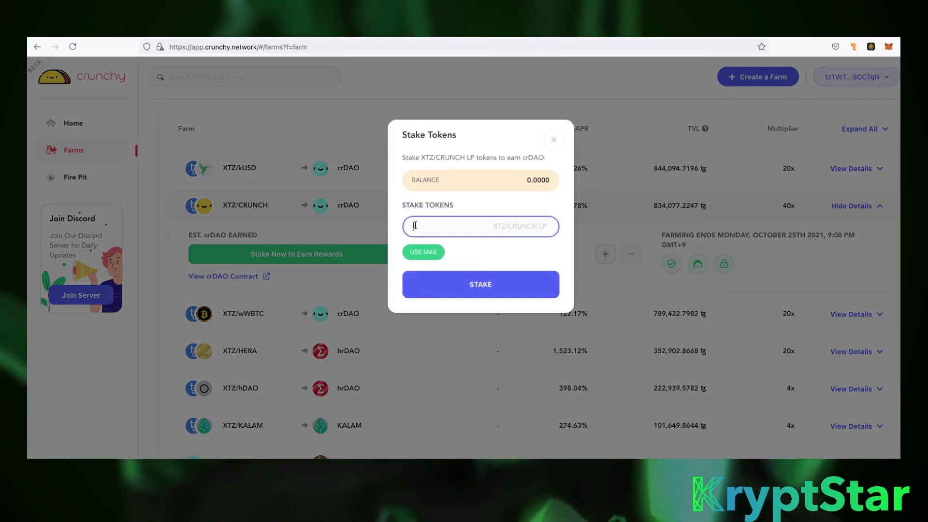
{"action": "type", "text": "15.908120938209830"}
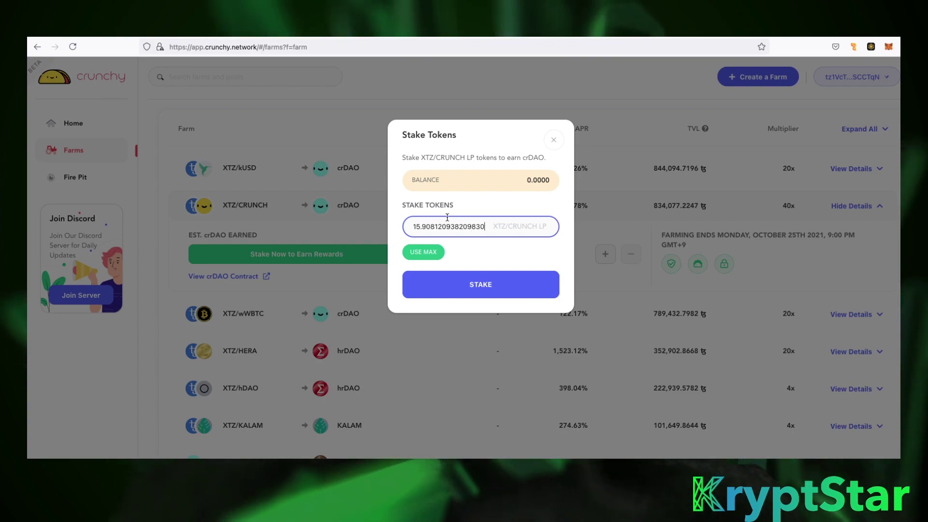
{"action": "left_click_drag", "start_coordinate": [435, 227], "coordinate": [507, 235]}
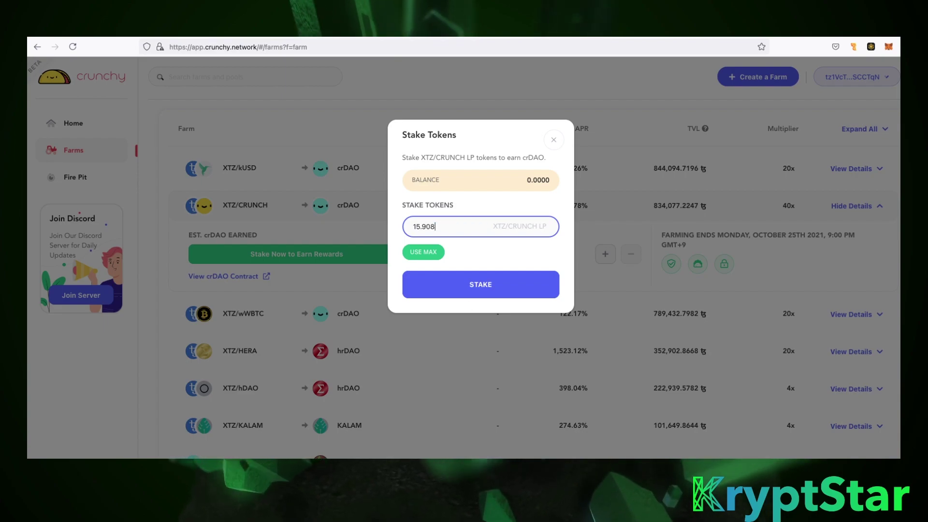
{"action": "key", "text": "BackSpace"}
{"action": "type", "text": "8"}
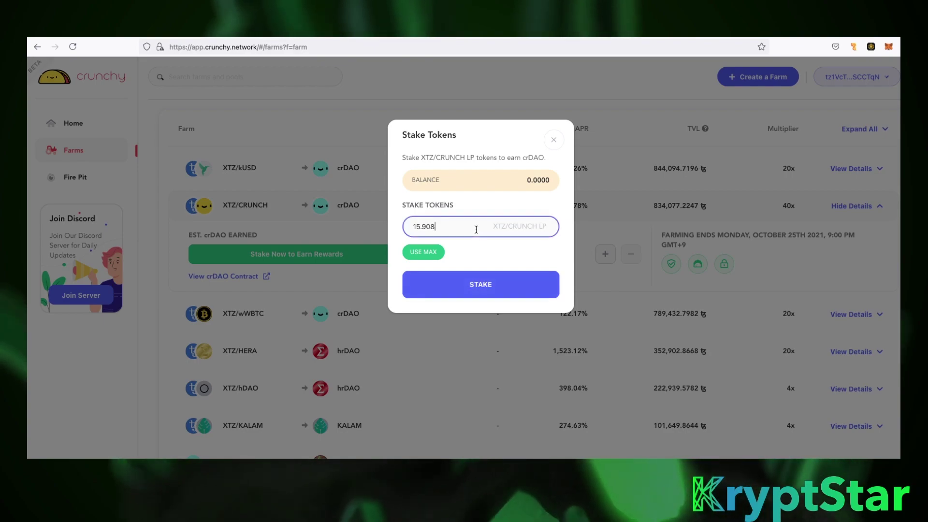
{"action": "key", "text": "BackSpace"}
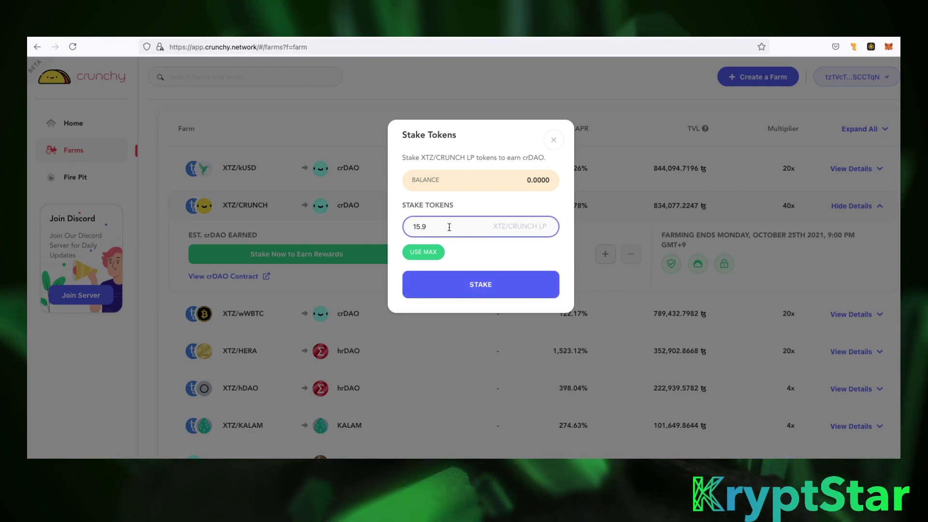
{"action": "type", "text": "4"}
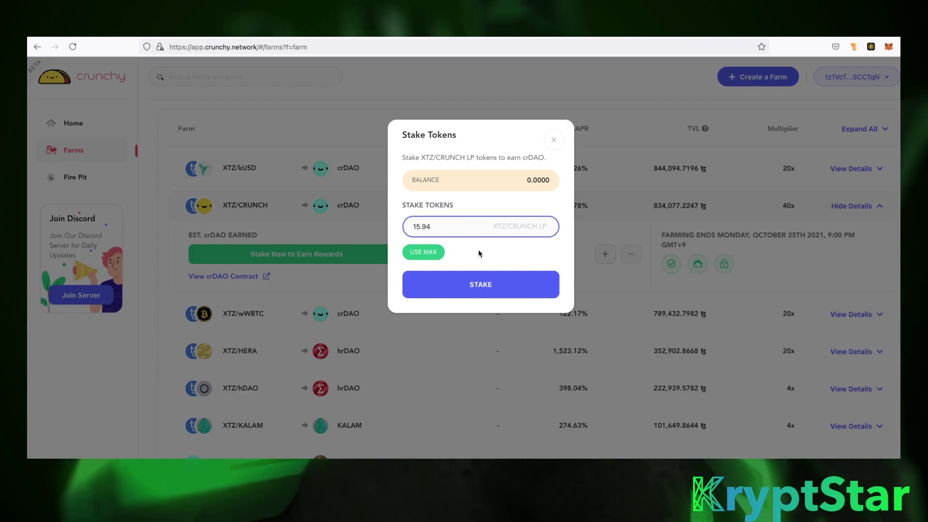
{"action": "left_click", "coordinate": [496, 266]}
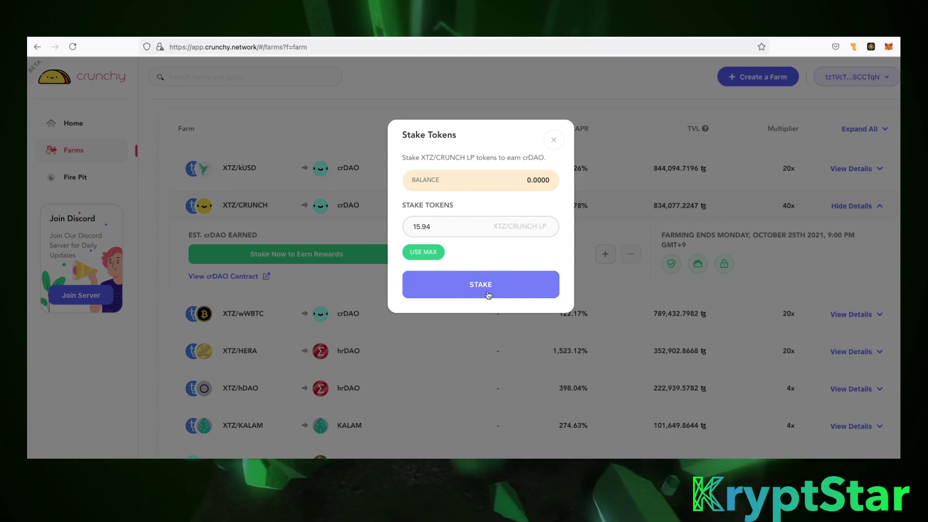
- Close the Stake Tokens dialog without staking
{"action": "left_click", "coordinate": [654, 214]}
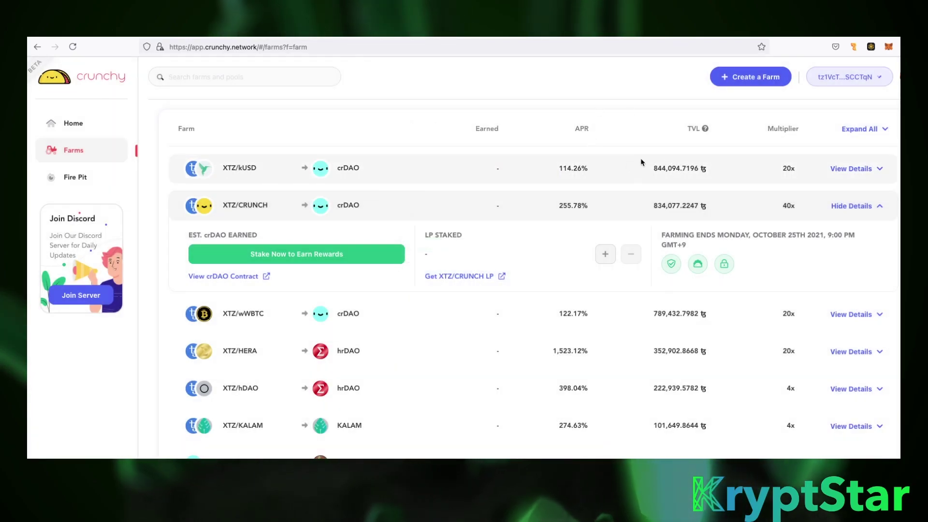
{"action": "scroll", "coordinate": [588, 189], "scroll_direction": "down", "scroll_amount": 1}
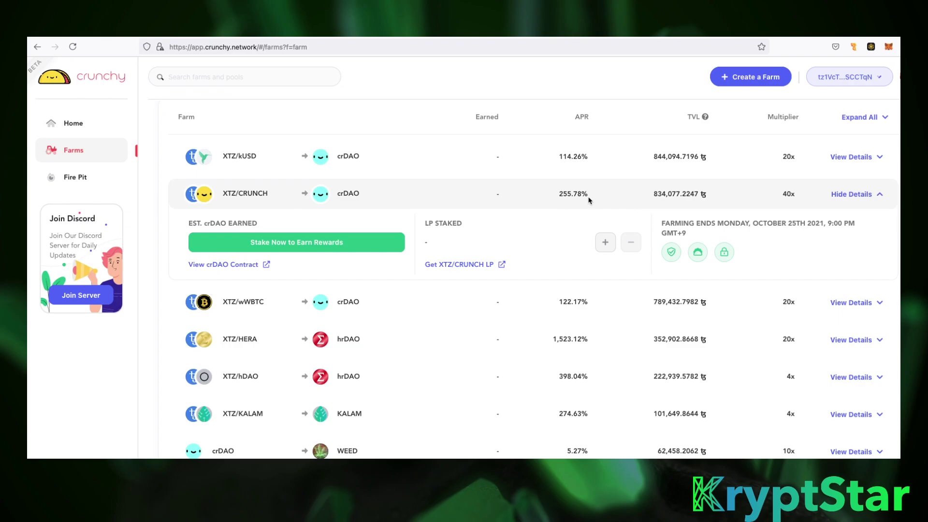
{"action": "scroll", "coordinate": [589, 199], "scroll_direction": "up", "scroll_amount": 3}
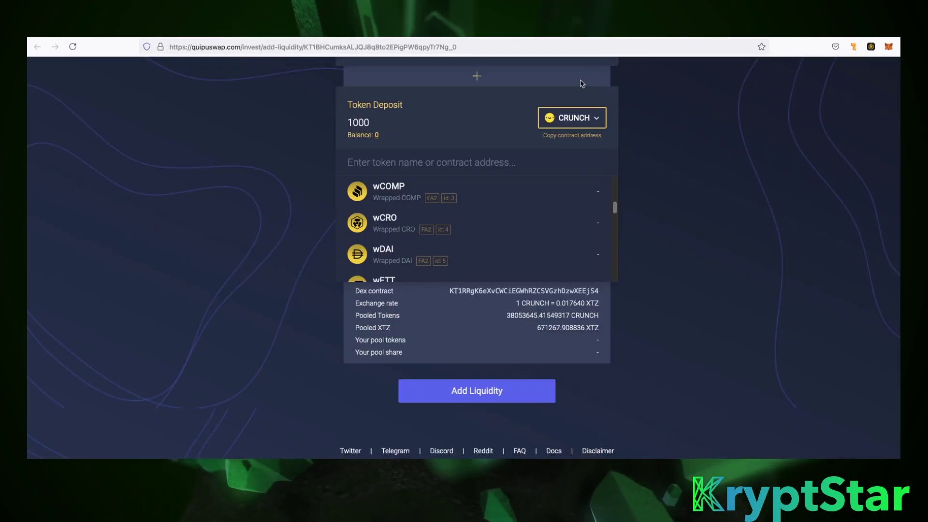
{"action": "scroll", "coordinate": [582, 83], "scroll_direction": "up", "scroll_amount": 6}
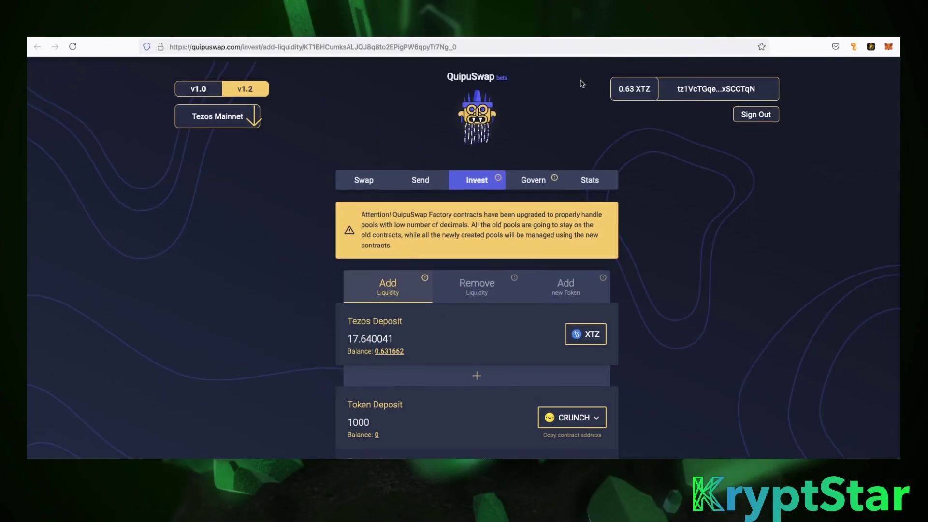
- Change Temple's network from mainnet-home to Tezos Mainnet and dismiss the wallet popup
{"action": "left_click", "coordinate": [854, 47]}
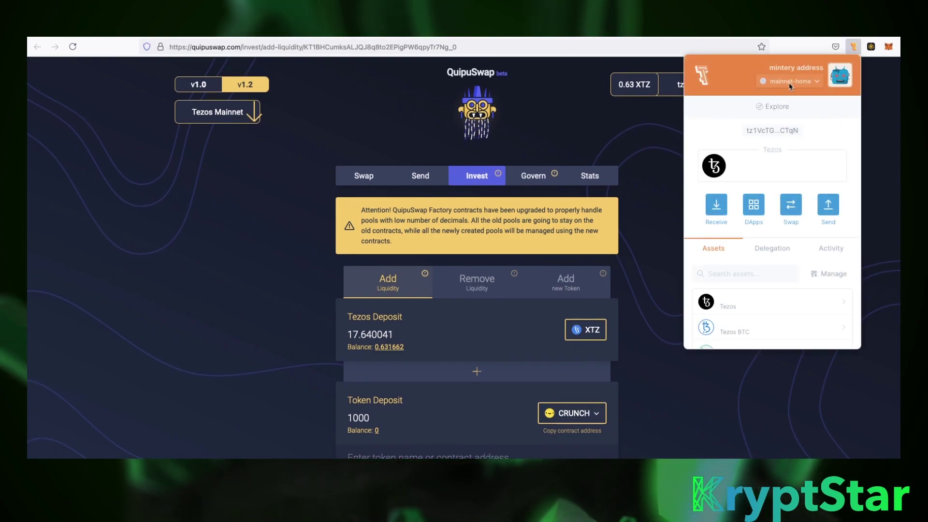
{"action": "left_click", "coordinate": [791, 82]}
{"action": "left_click", "coordinate": [767, 121]}
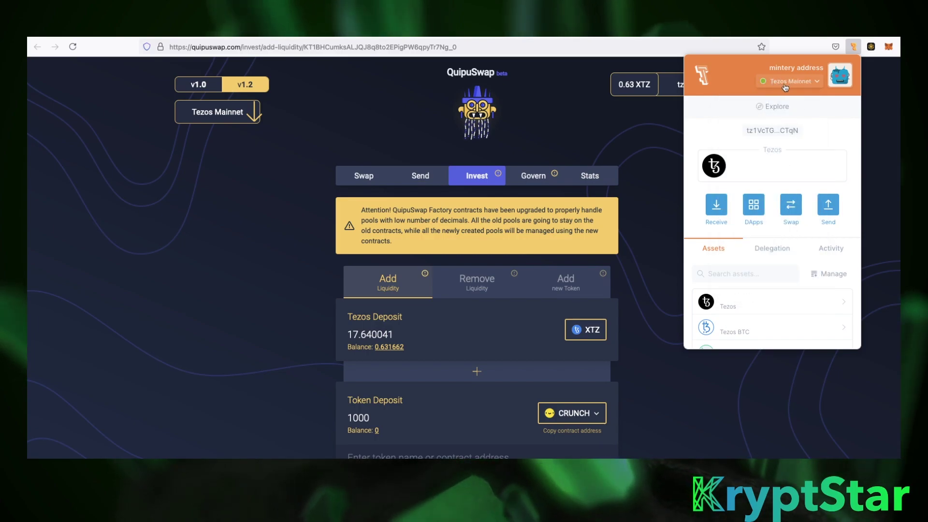
{"action": "left_click", "coordinate": [470, 405]}
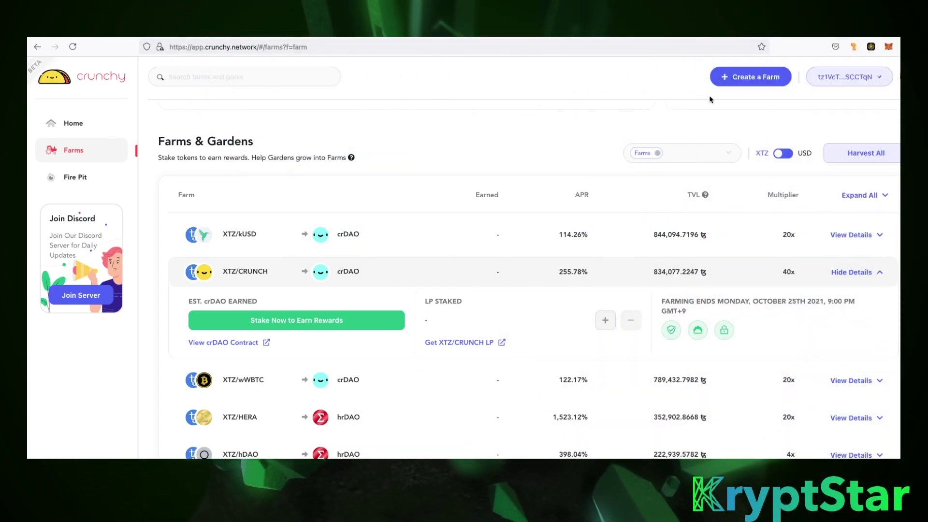
- Start a new farm and set the Pool Token type to FA2
{"action": "scroll", "coordinate": [710, 119], "scroll_direction": "up", "scroll_amount": 2}
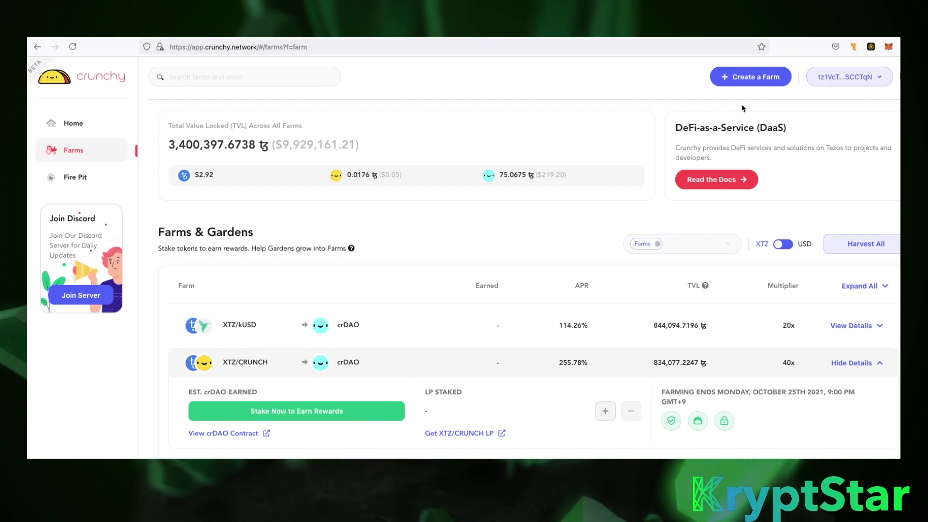
{"action": "left_click", "coordinate": [753, 78]}
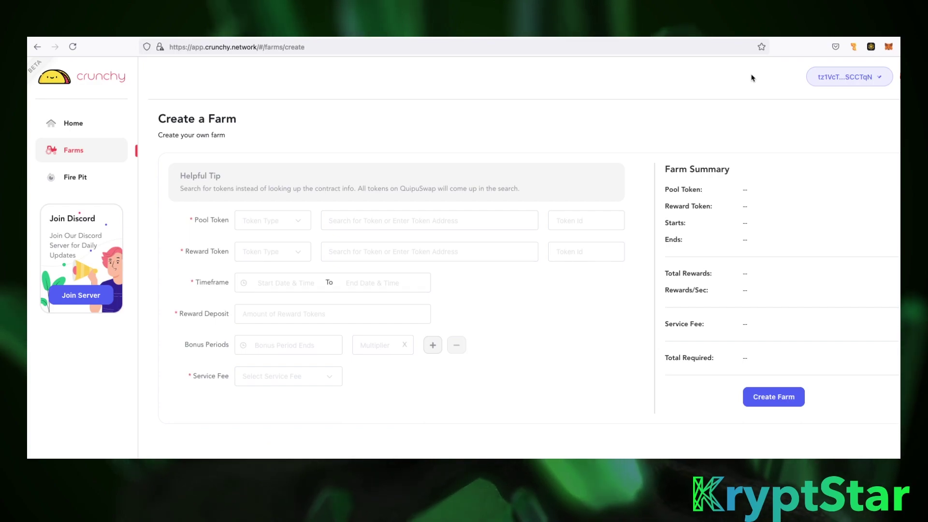
{"action": "left_click", "coordinate": [262, 220]}
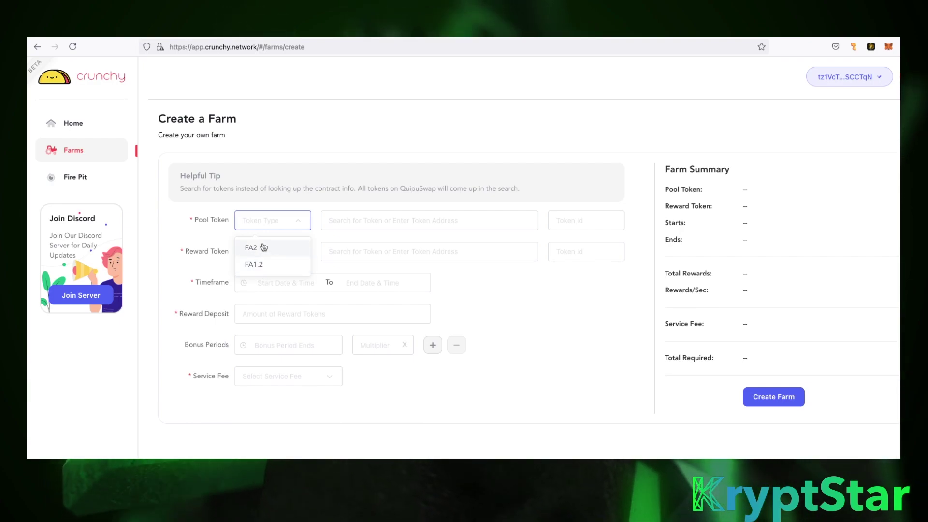
{"action": "left_click", "coordinate": [583, 227]}
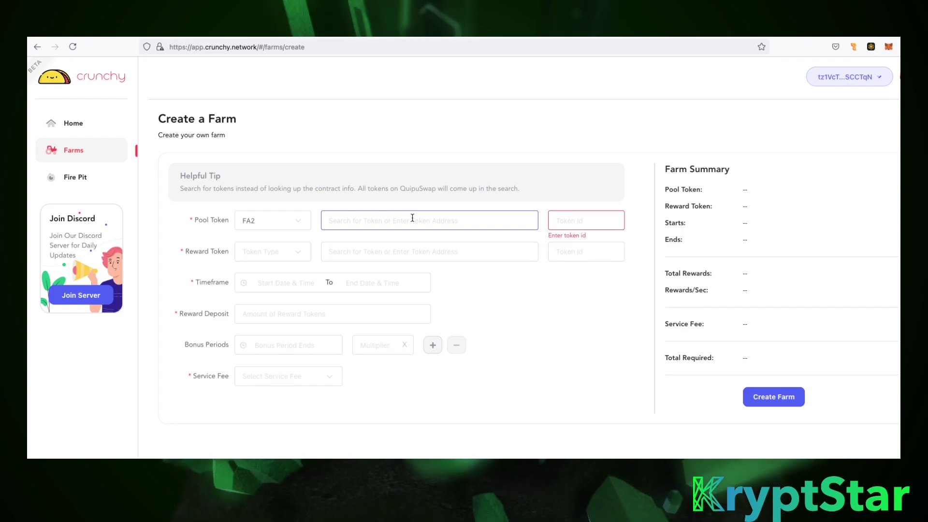
- Copy CRUNCH's contract address from Temple and paste it into the pool token field
{"action": "left_click", "coordinate": [853, 41]}
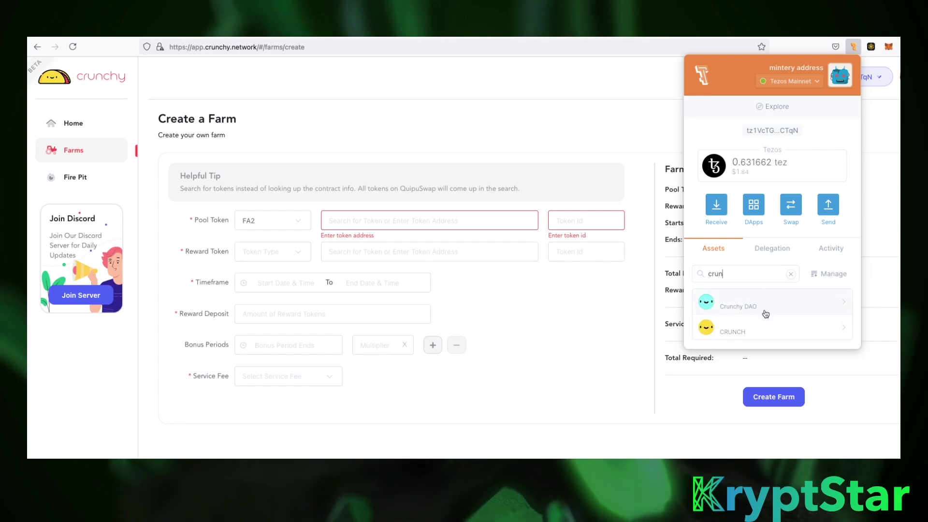
{"action": "left_click", "coordinate": [762, 327]}
{"action": "left_click", "coordinate": [799, 248]}
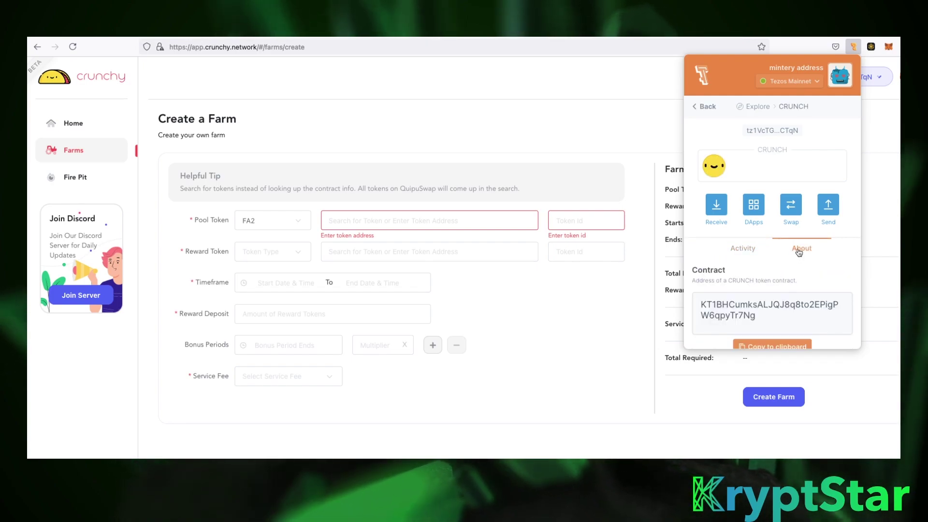
{"action": "left_click", "coordinate": [707, 318]}
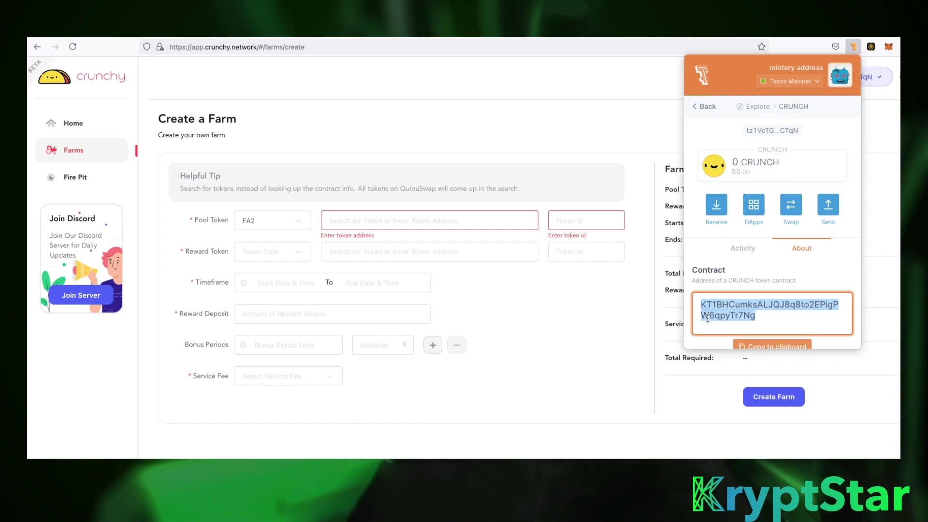
{"action": "left_click", "coordinate": [464, 221]}
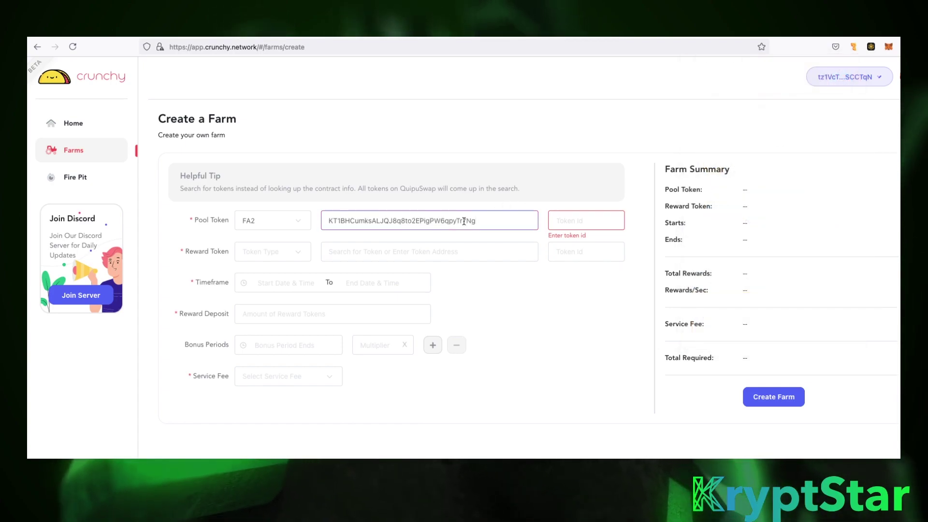
{"action": "left_click", "coordinate": [569, 219]}
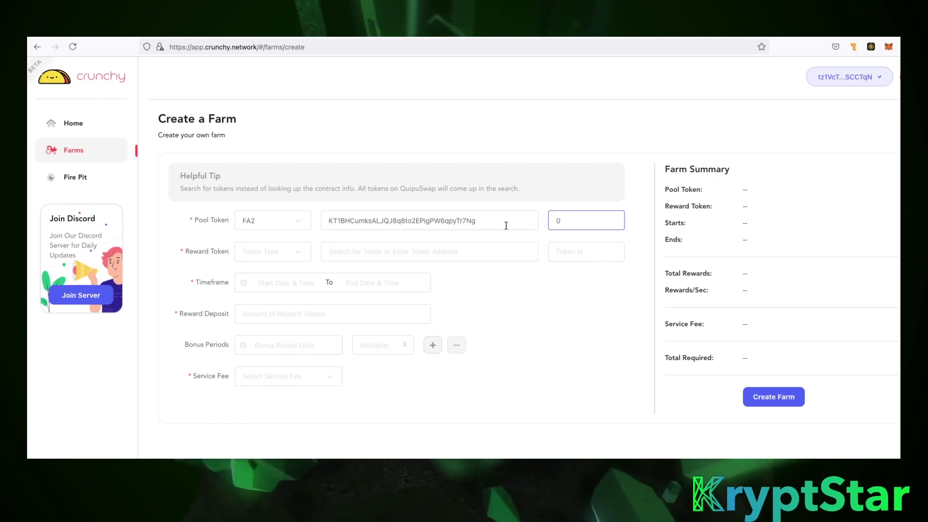
{"action": "left_click", "coordinate": [265, 250]}
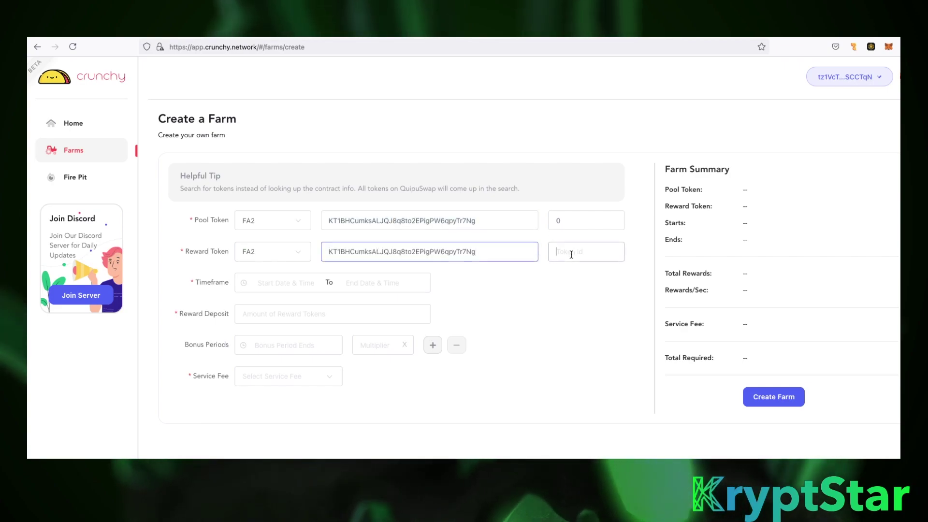
- Give the reward token id 0 and set the farm timeframe to 2021-07-14 through 2021-07-31
{"action": "type", "text": "0"}
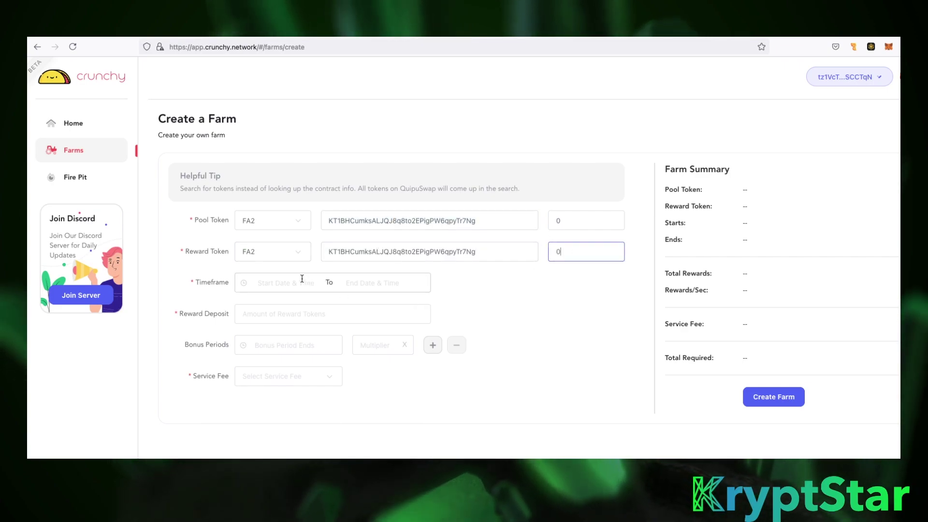
{"action": "left_click", "coordinate": [285, 286]}
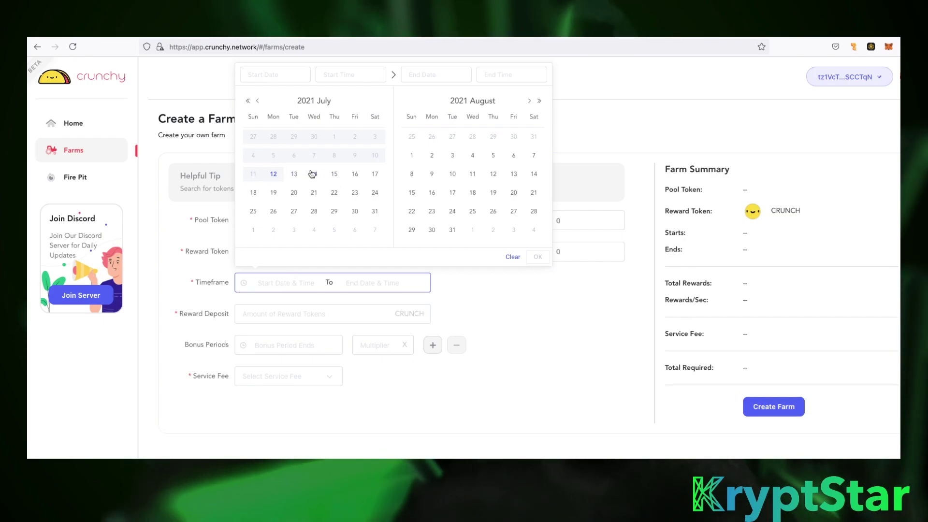
{"action": "left_click", "coordinate": [313, 173]}
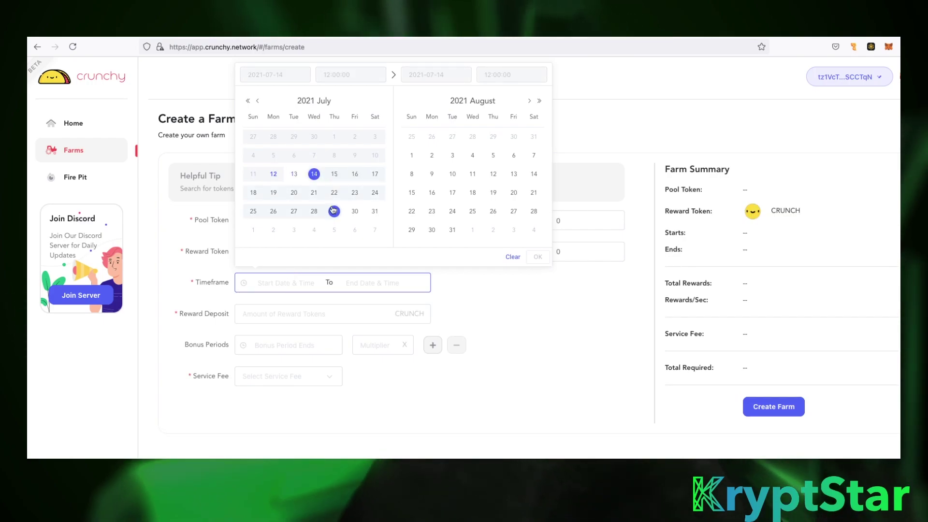
{"action": "left_click", "coordinate": [375, 211]}
{"action": "left_click", "coordinate": [538, 257]}
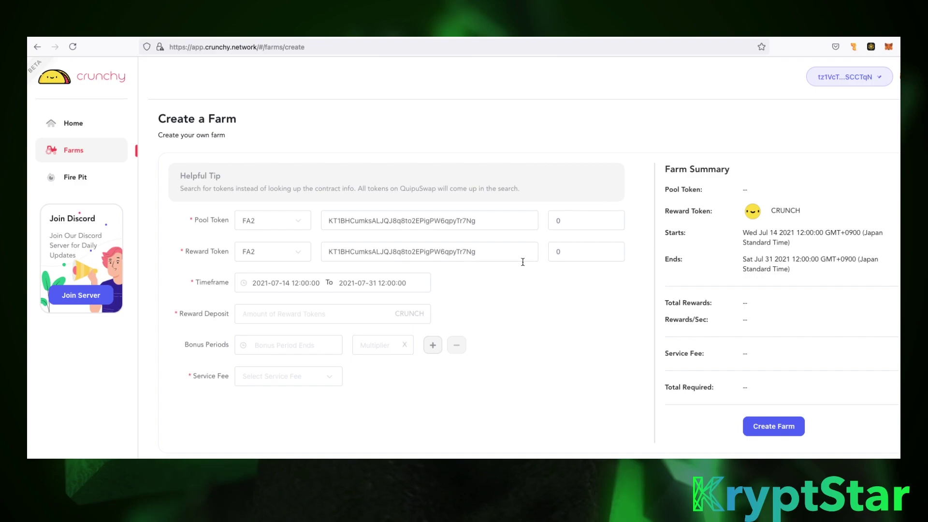
- Enter a 10000 CRUNCH deposit and a first bonus period ending 2021-07-30 with multiplier 20
{"action": "type", "text": "10000"}
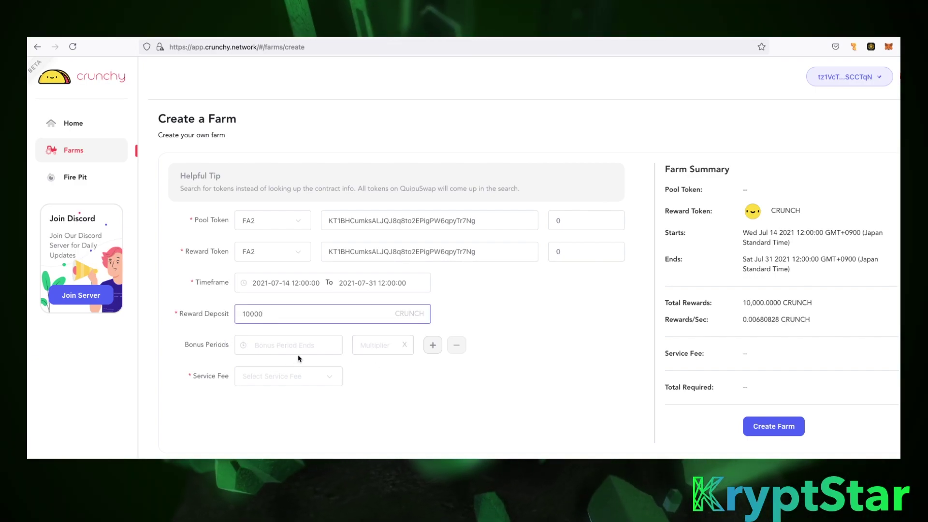
{"action": "left_click", "coordinate": [302, 345]}
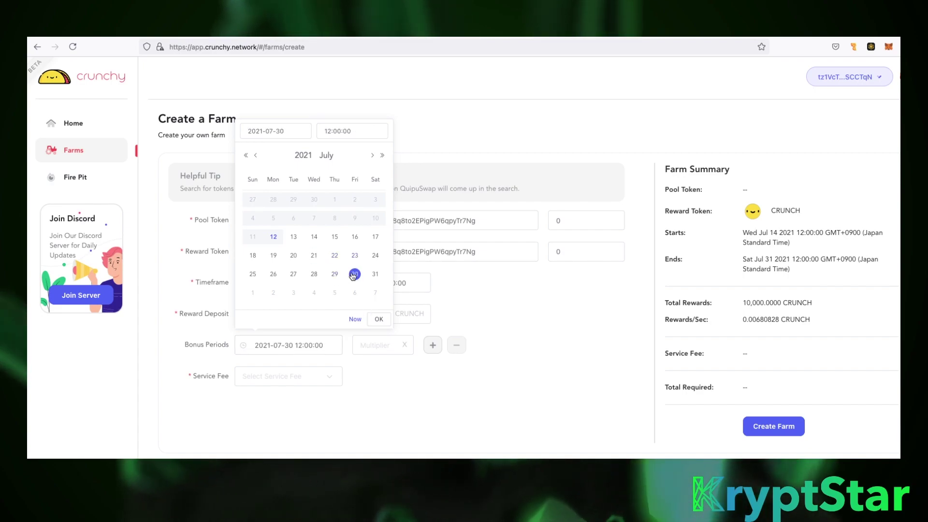
{"action": "left_click", "coordinate": [449, 292]}
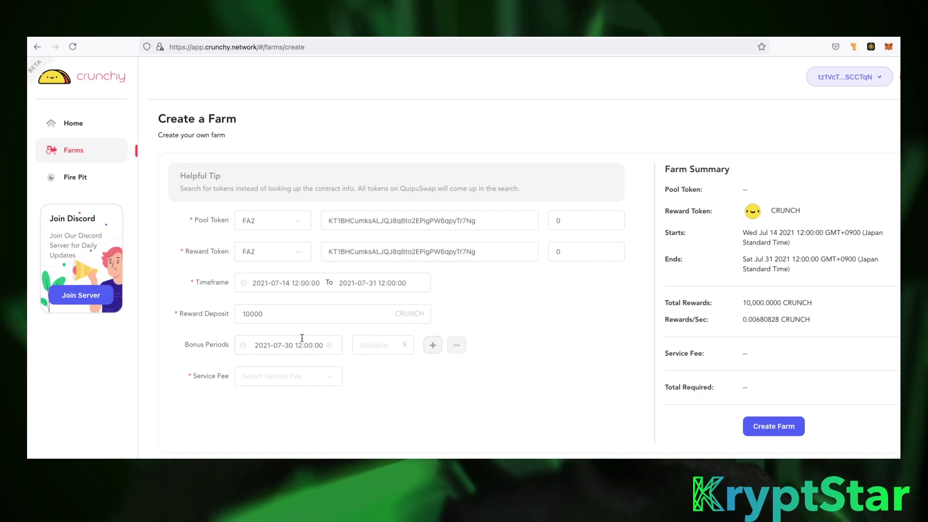
{"action": "left_click", "coordinate": [274, 343]}
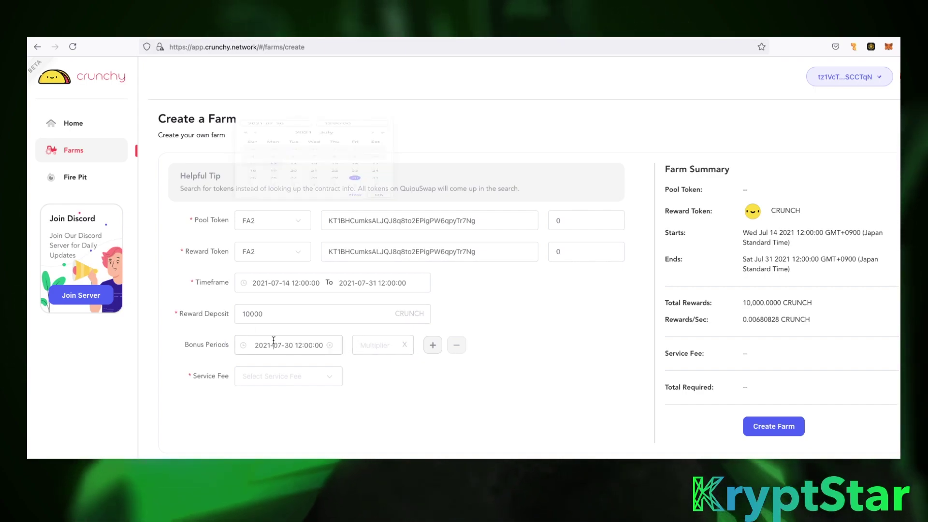
{"action": "left_click", "coordinate": [523, 285]}
{"action": "left_click", "coordinate": [373, 345]}
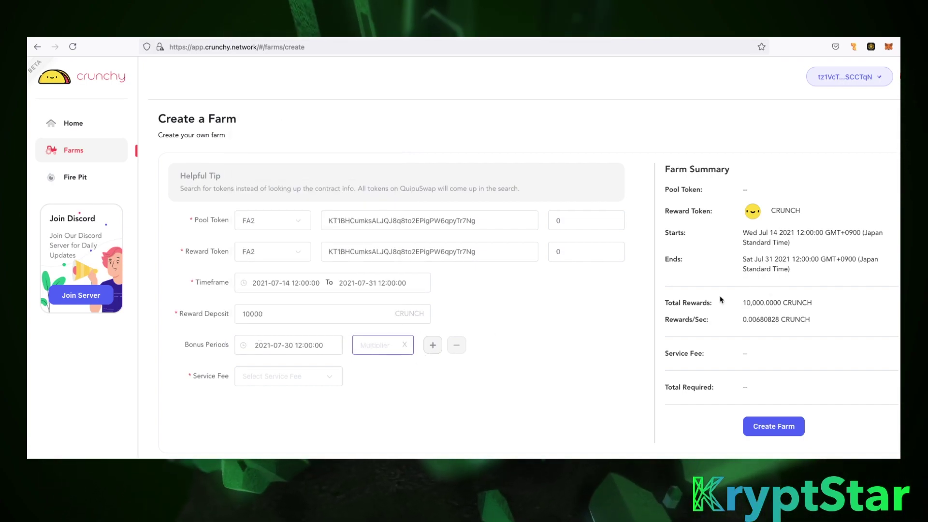
{"action": "type", "text": "20"}
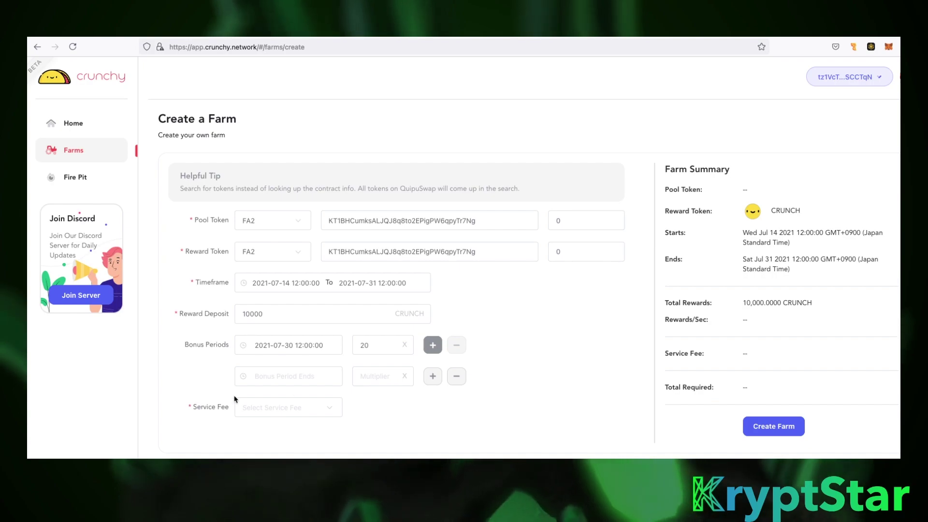
- Change the first bonus period's end date to 2021-07-28
{"action": "left_click", "coordinate": [269, 376]}
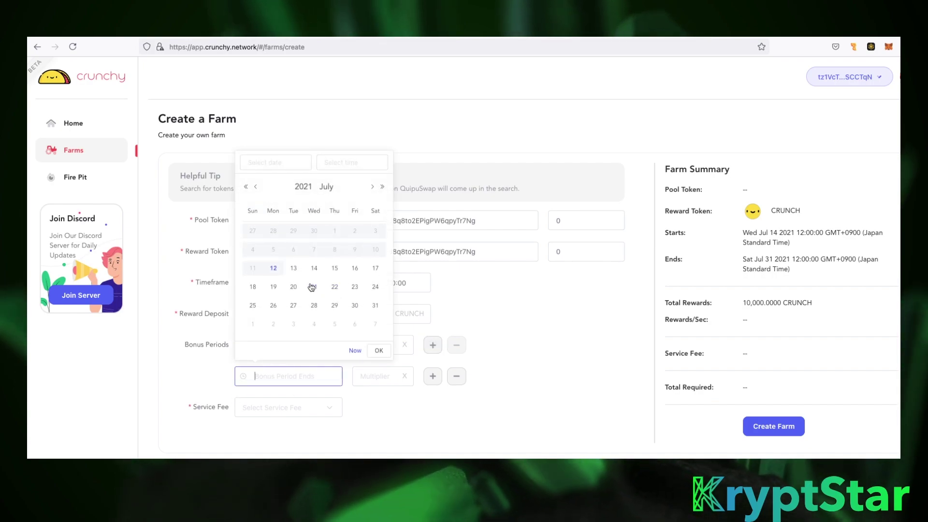
{"action": "key", "text": "Escape"}
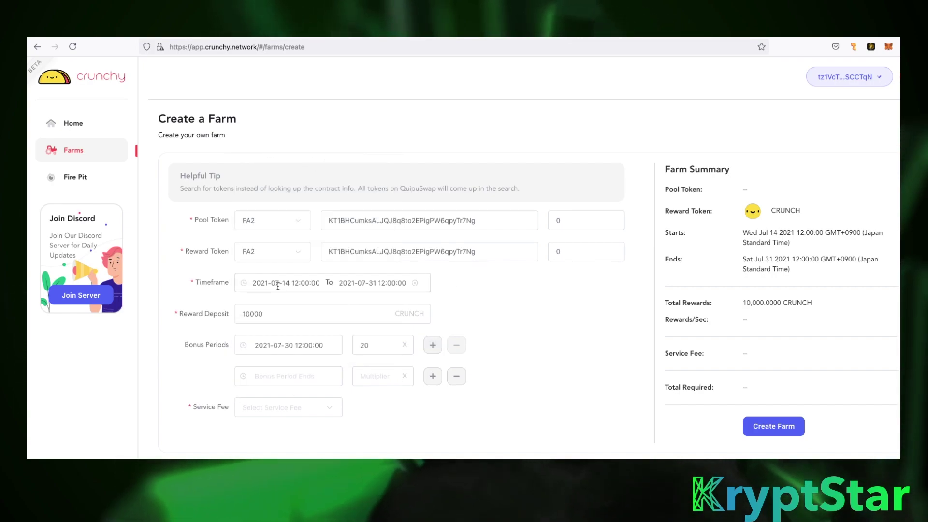
{"action": "left_click", "coordinate": [287, 347]}
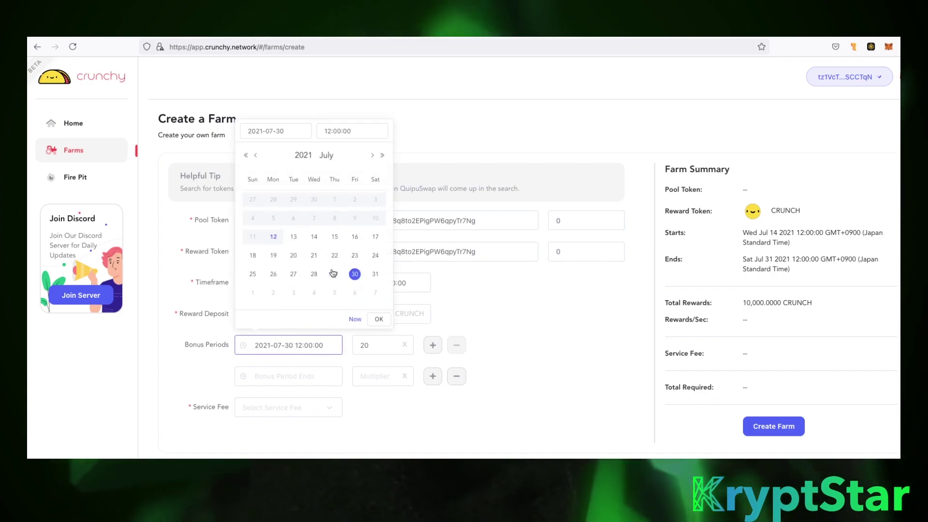
{"action": "left_click", "coordinate": [377, 320]}
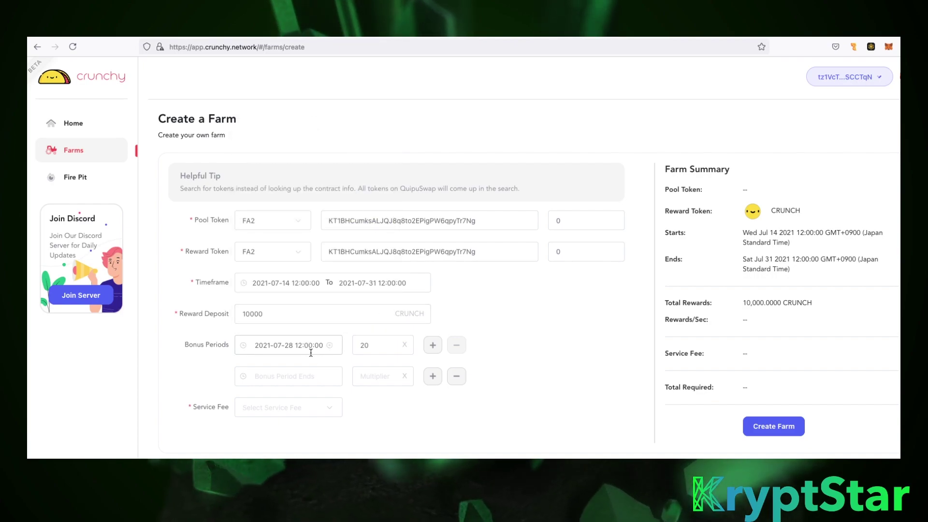
{"action": "double_click", "coordinate": [371, 344]}
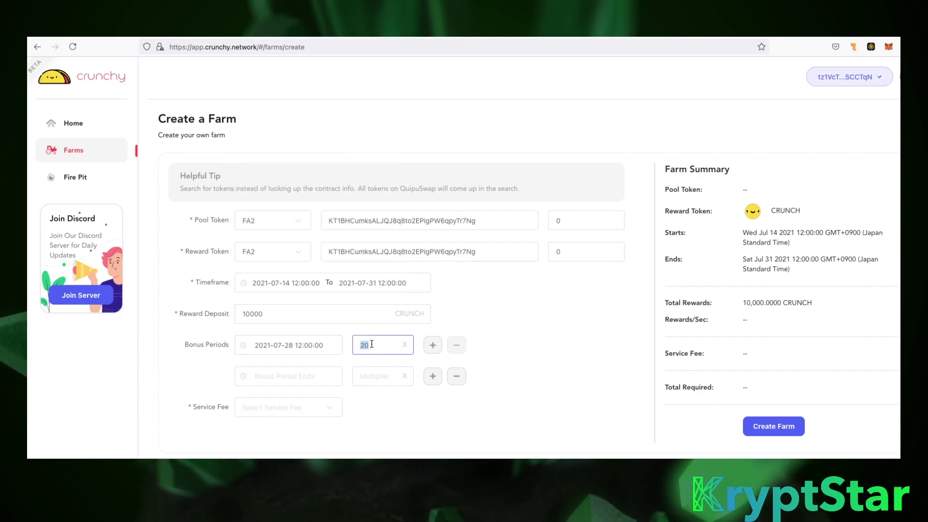
{"action": "left_click", "coordinate": [303, 341]}
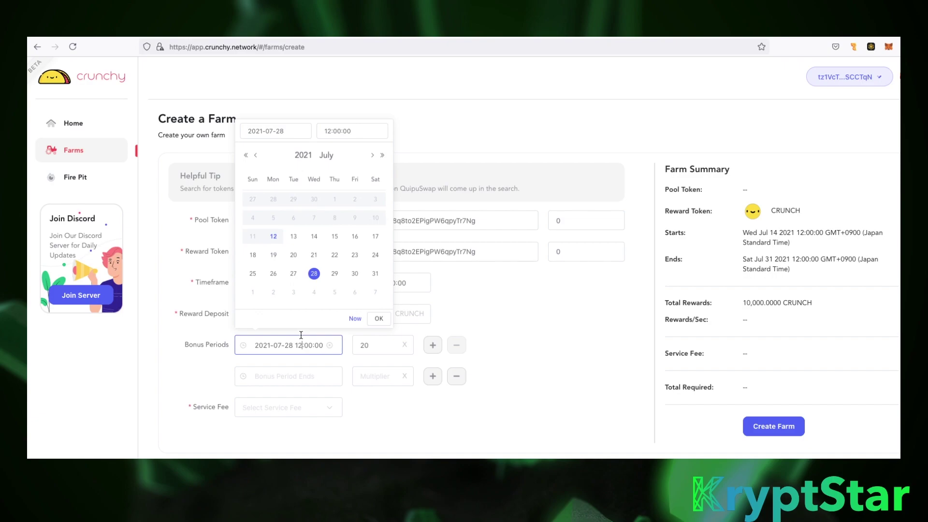
{"action": "left_click", "coordinate": [381, 319]}
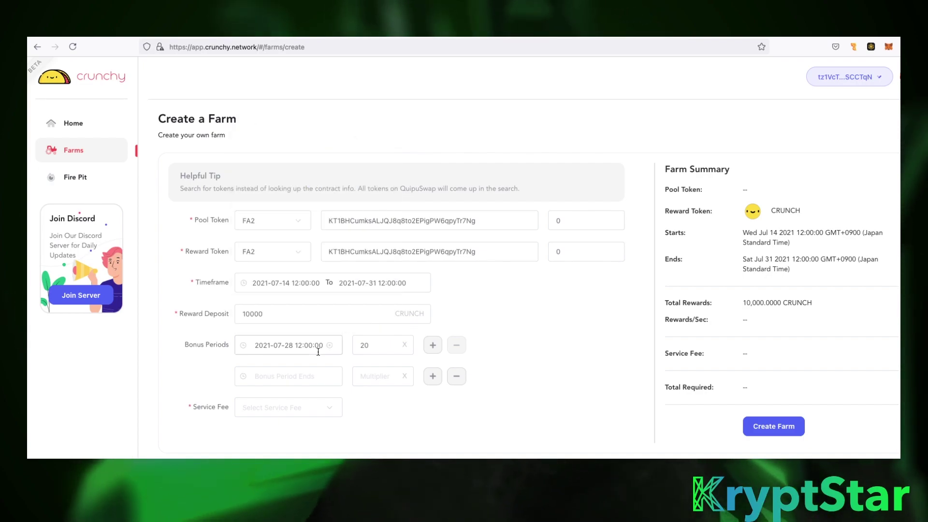
- Set the second bonus period's end date to 2021-07-30
{"action": "left_click", "coordinate": [307, 369]}
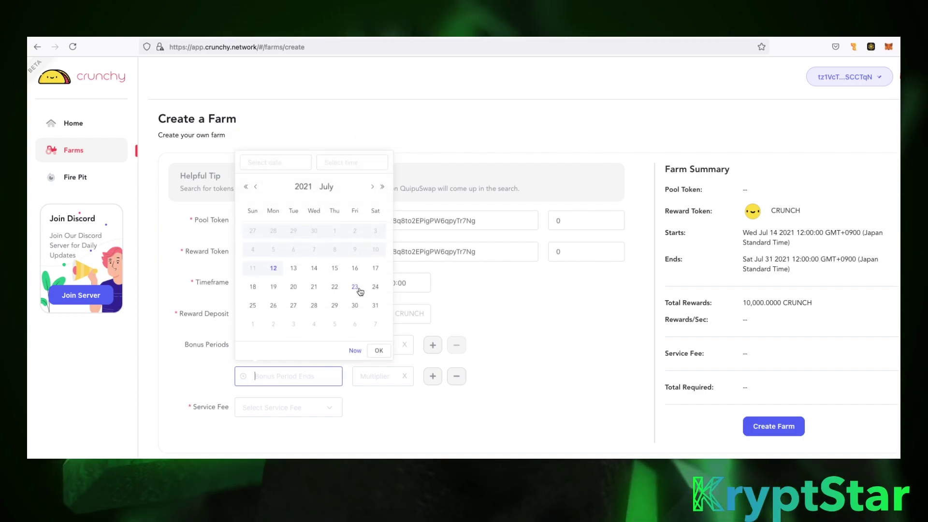
{"action": "left_click", "coordinate": [335, 306]}
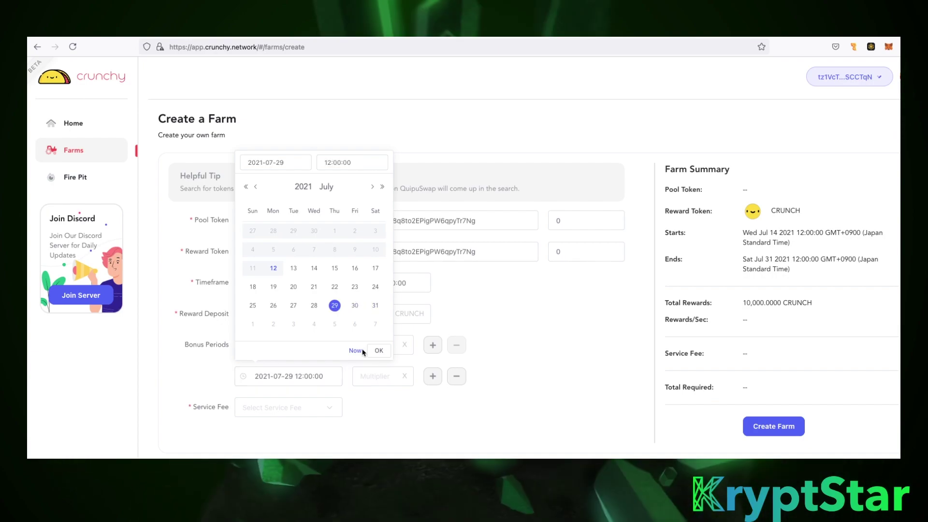
{"action": "left_click", "coordinate": [379, 350]}
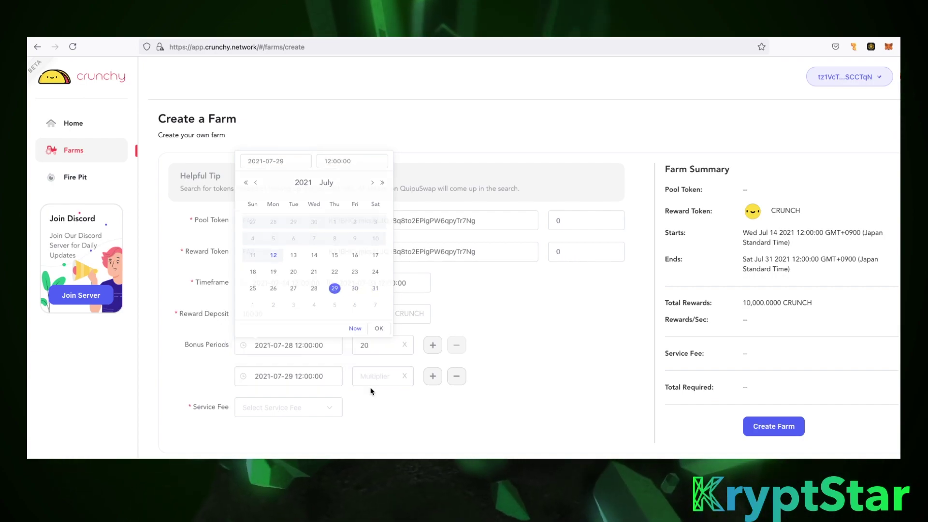
{"action": "left_click", "coordinate": [285, 371]}
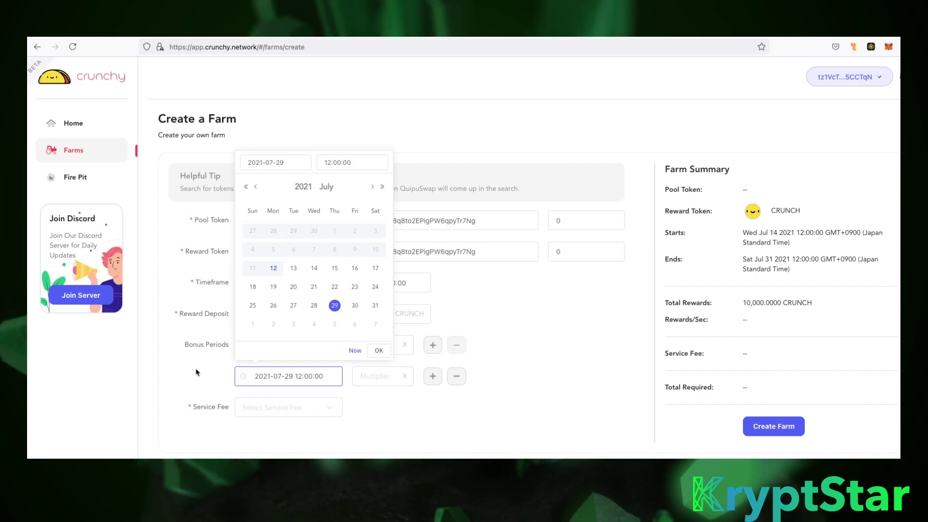
{"action": "left_click", "coordinate": [189, 382]}
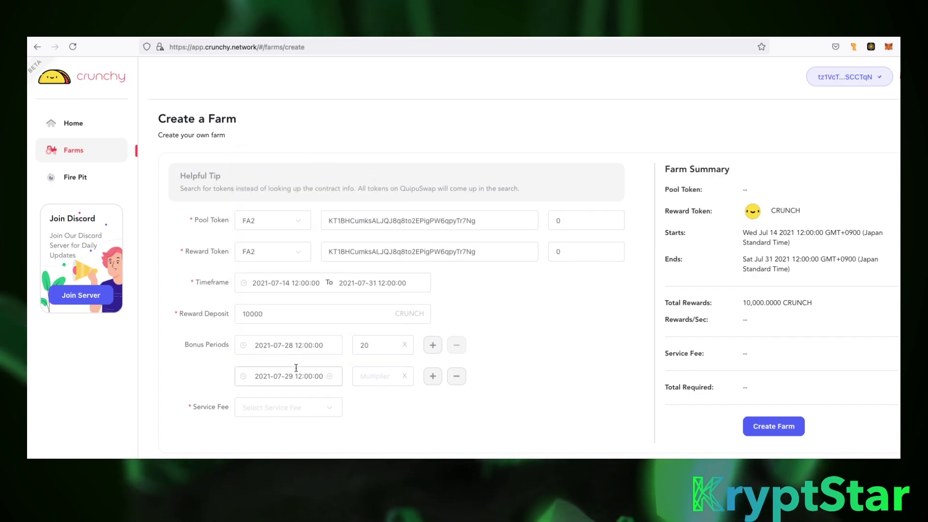
{"action": "left_click", "coordinate": [294, 344]}
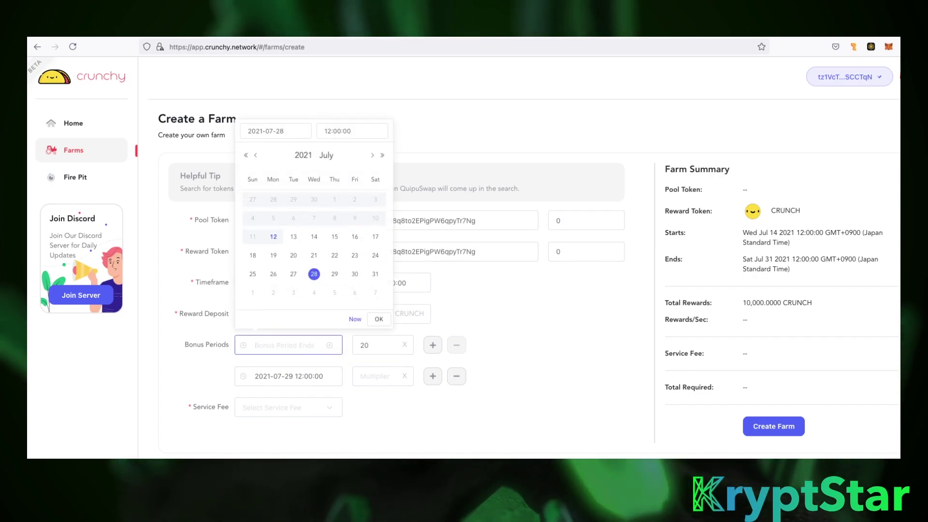
{"action": "left_click", "coordinate": [313, 275]}
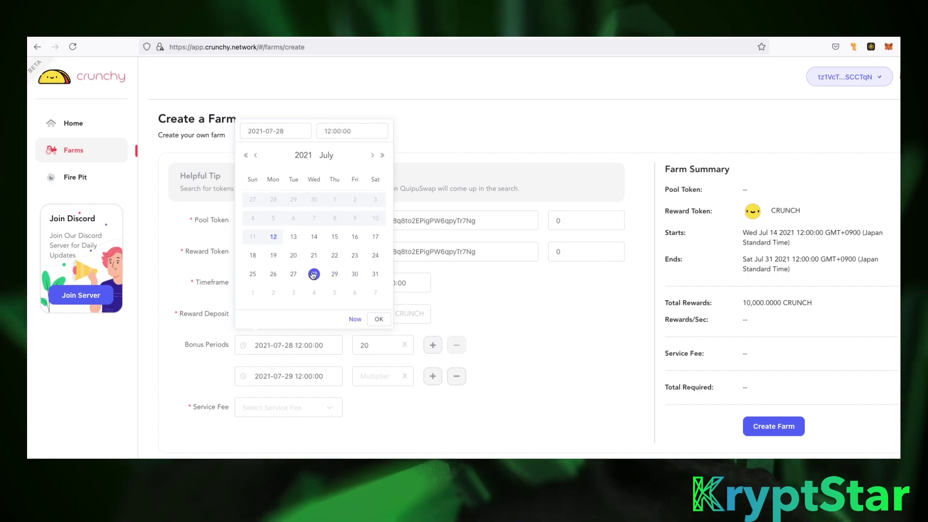
{"action": "left_click", "coordinate": [283, 375]}
{"action": "left_click", "coordinate": [286, 377]}
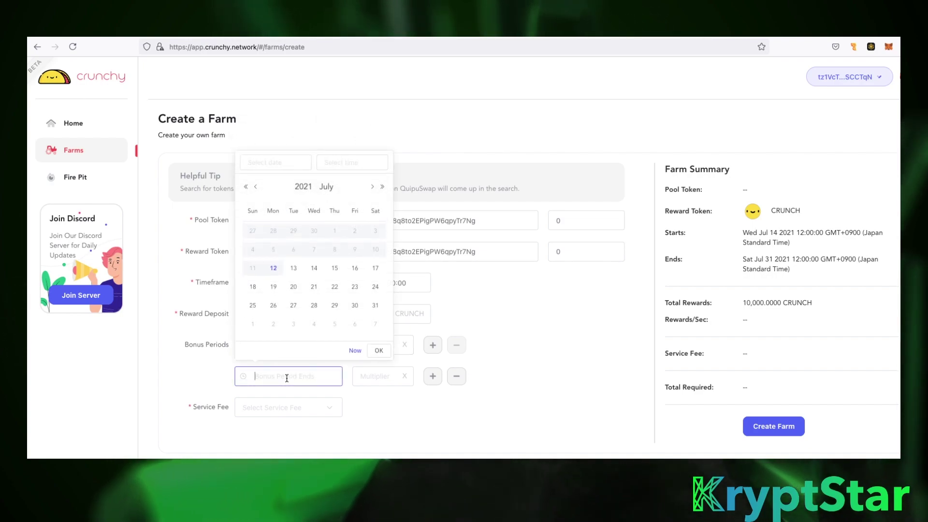
{"action": "left_click", "coordinate": [356, 306]}
{"action": "left_click", "coordinate": [355, 409]}
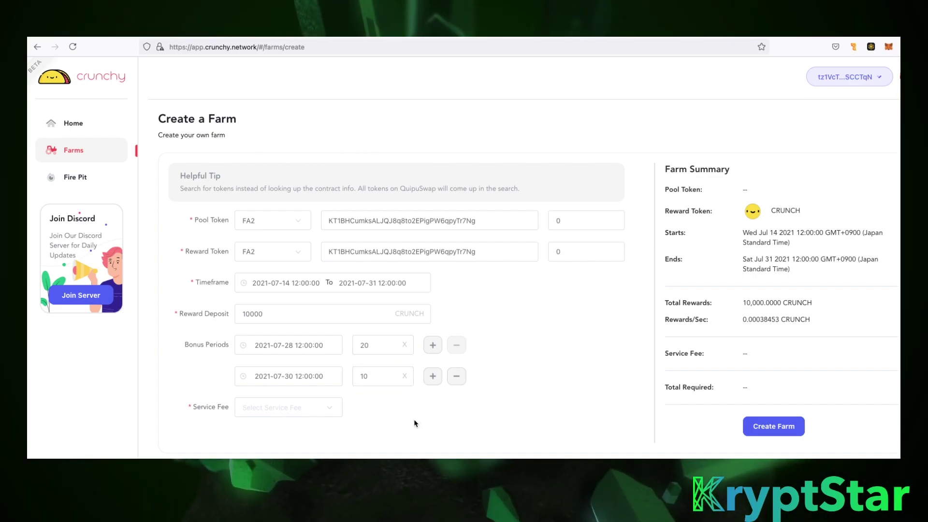
- Correct the second bonus multiplier back to 10 and show the service fee tiers
{"action": "key", "text": "BackSpace"}
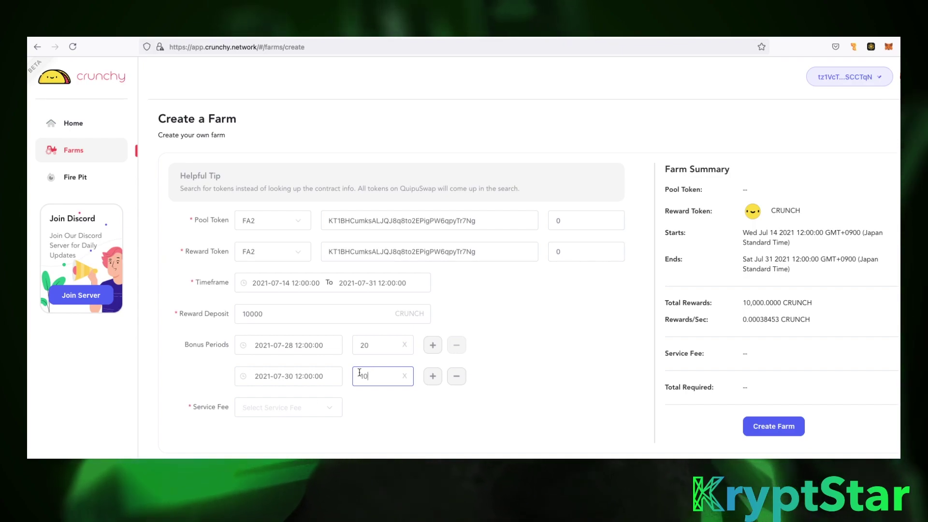
{"action": "left_click", "coordinate": [306, 404]}
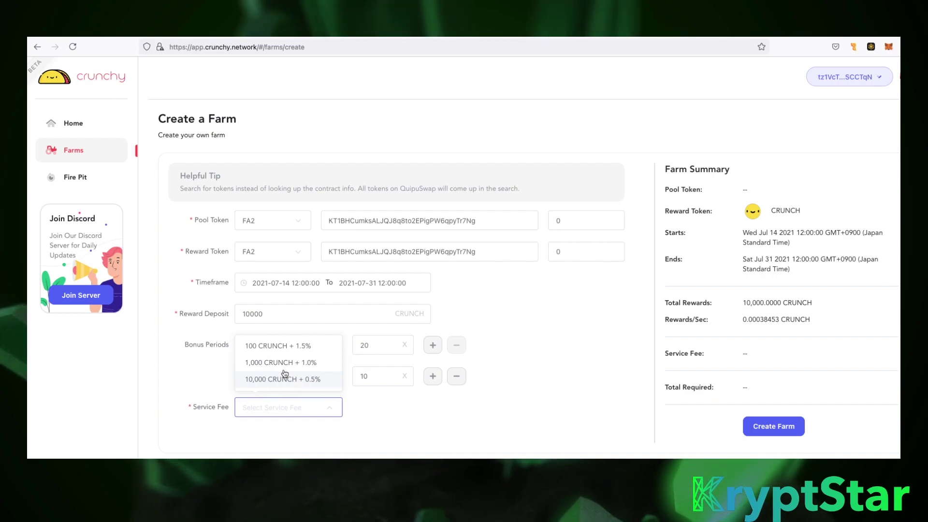
- Choose the 100 CRUNCH + 1.5% service fee tier
{"action": "left_click", "coordinate": [380, 444]}
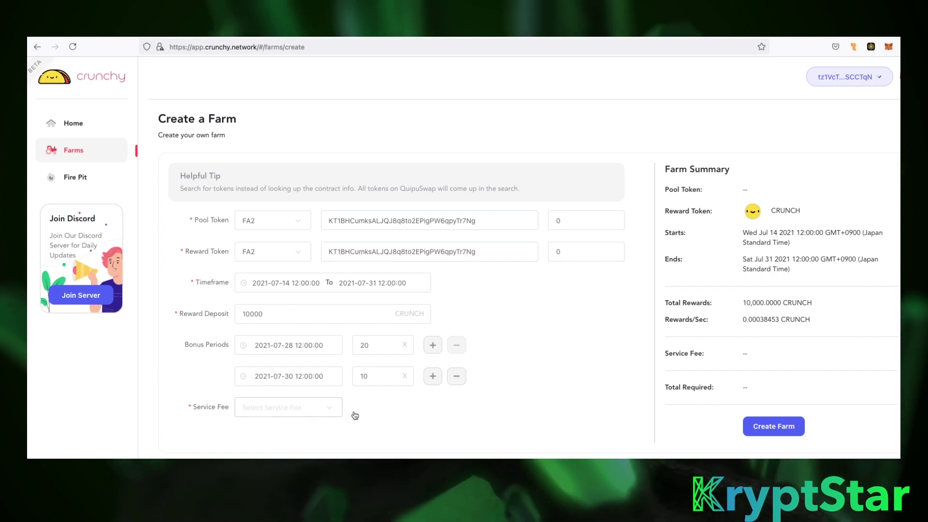
{"action": "left_click", "coordinate": [295, 408]}
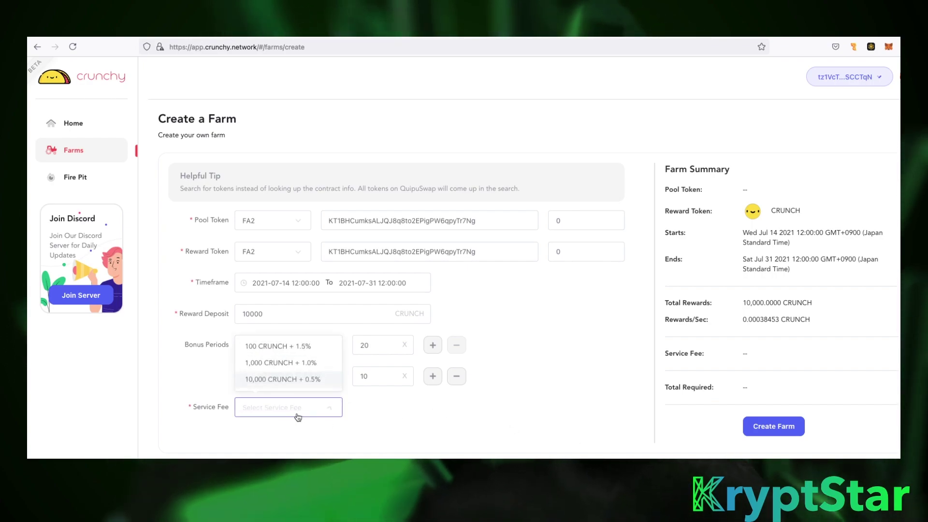
{"action": "left_click", "coordinate": [300, 344]}
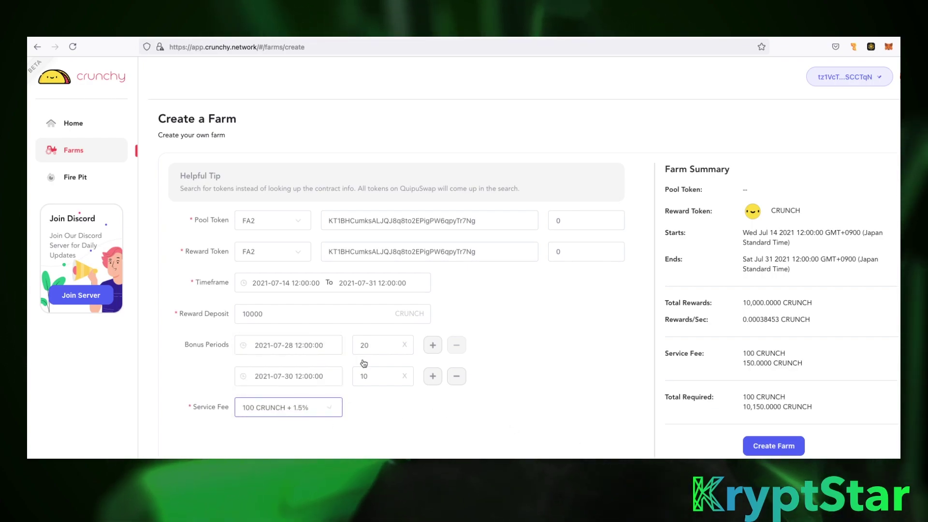
- Submit the farm for creation, then reject the transaction in Temple wallet
{"action": "left_click", "coordinate": [773, 445]}
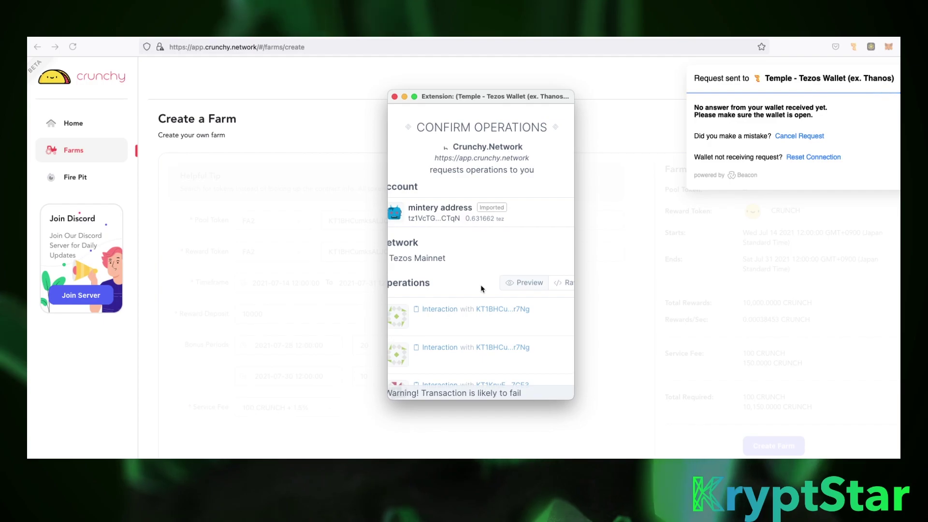
{"action": "scroll", "coordinate": [483, 338], "scroll_direction": "down", "scroll_amount": 3}
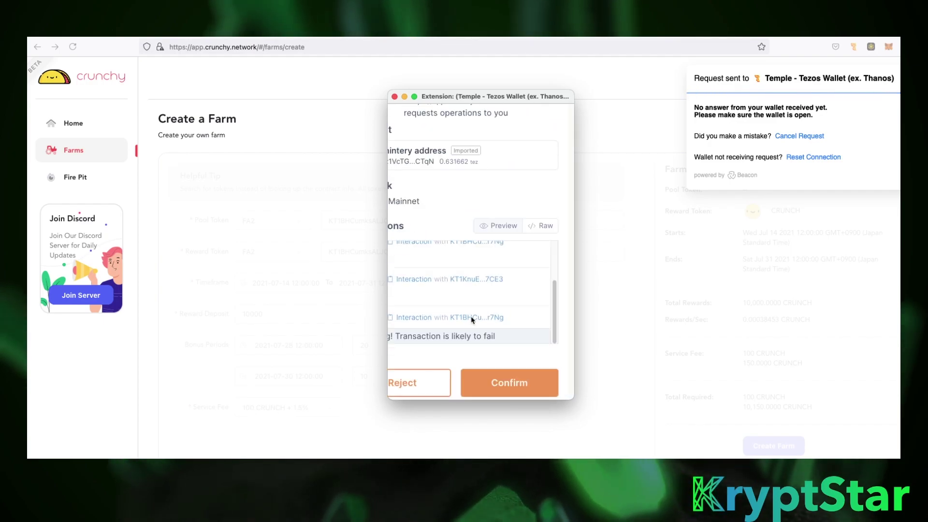
{"action": "left_click", "coordinate": [425, 377]}
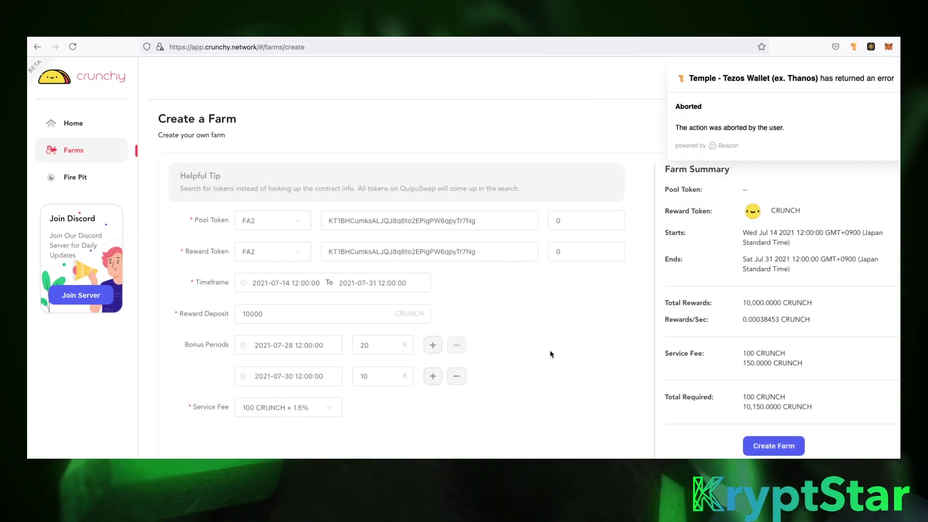